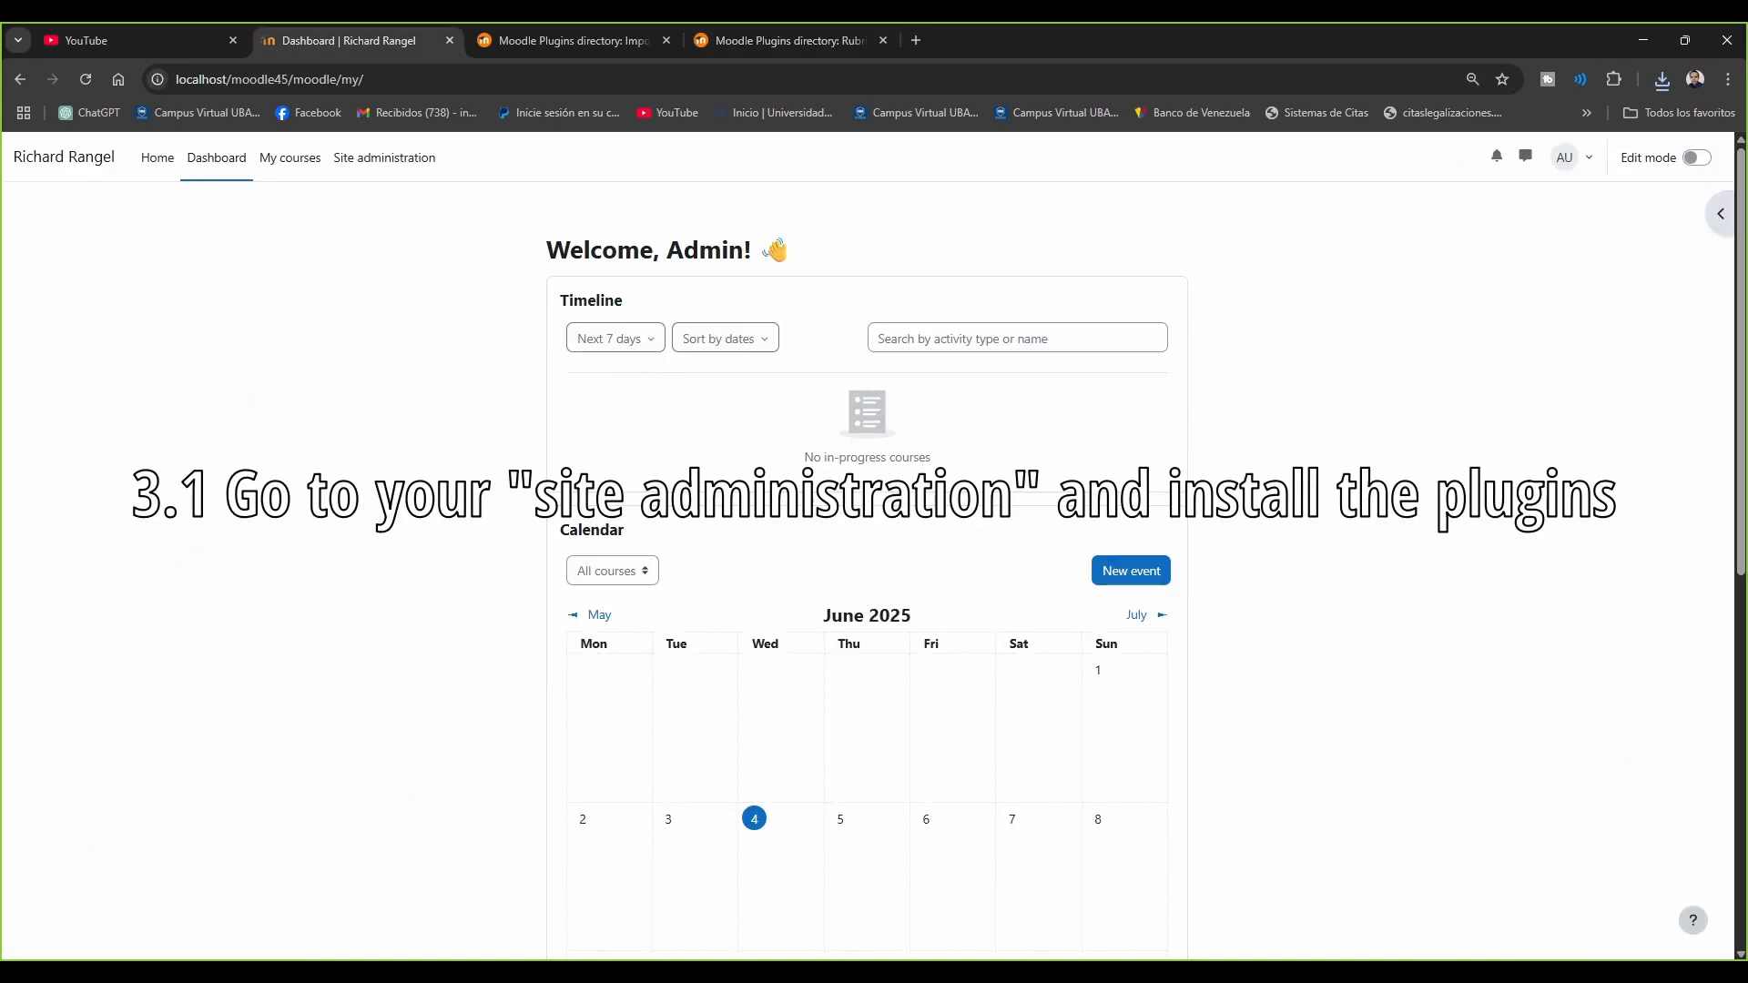
Upload the local_customgradingform_renderer_moodle45 ZIP package to the site's plugin installer, run its validation and continue the installation
left_click(384, 158)
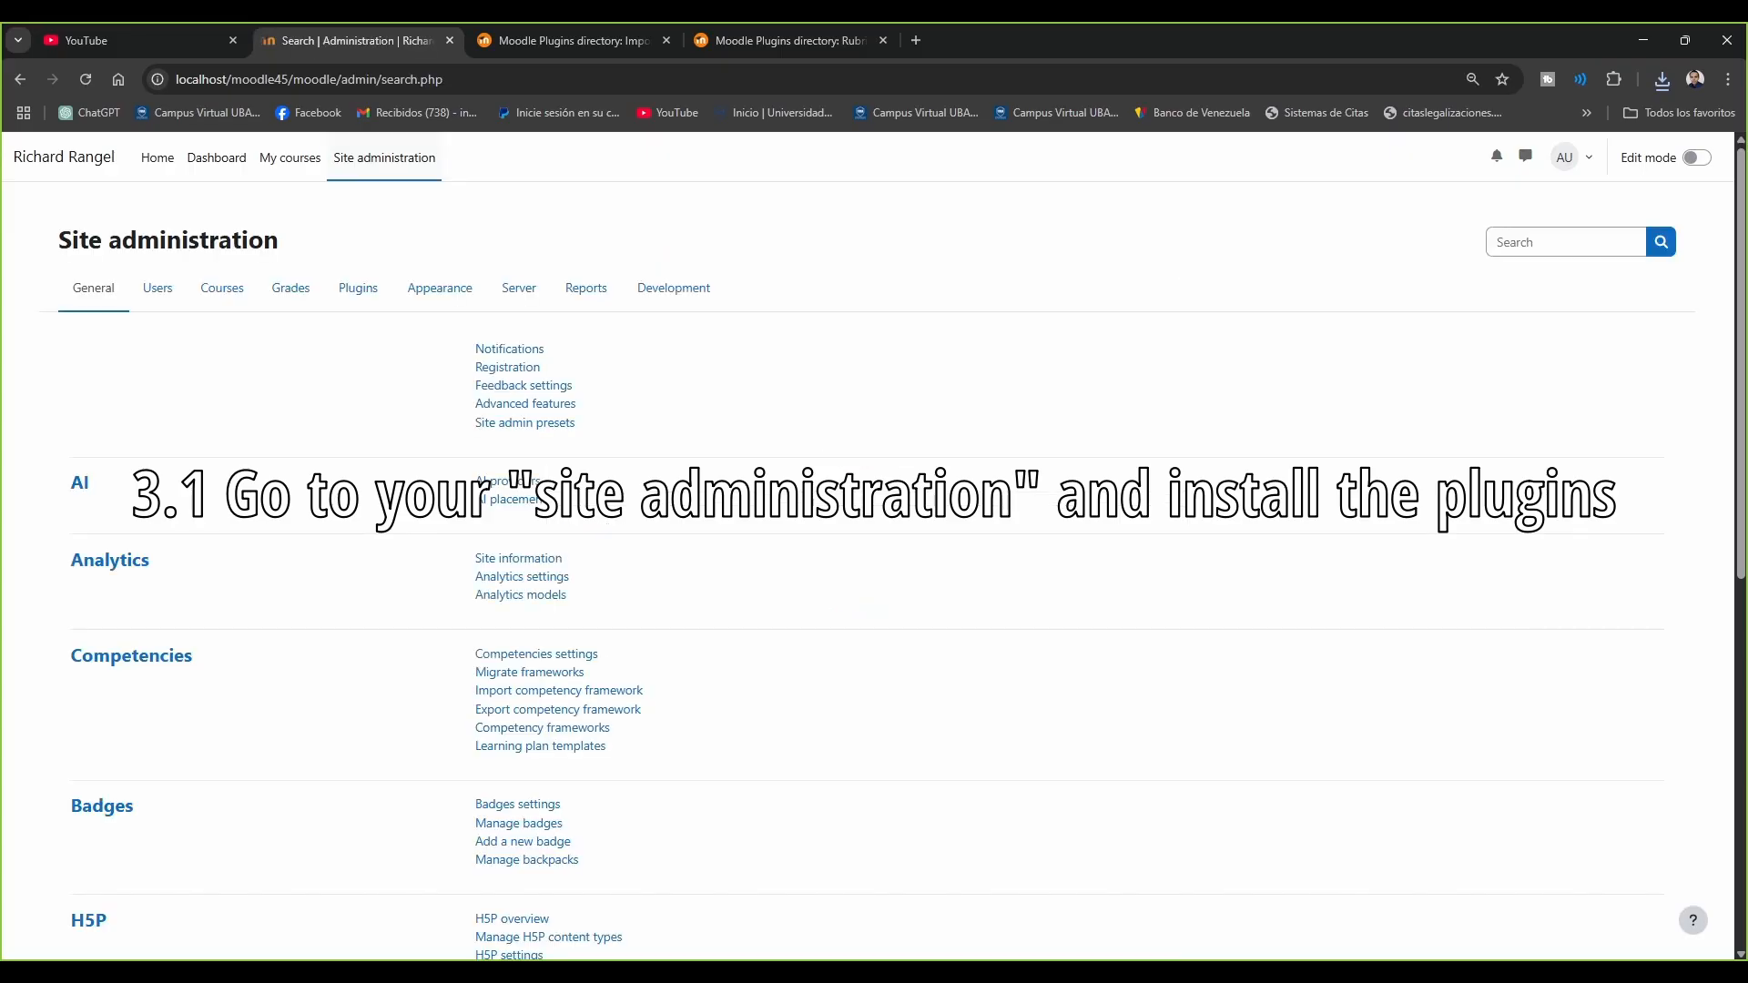
left_click(358, 288)
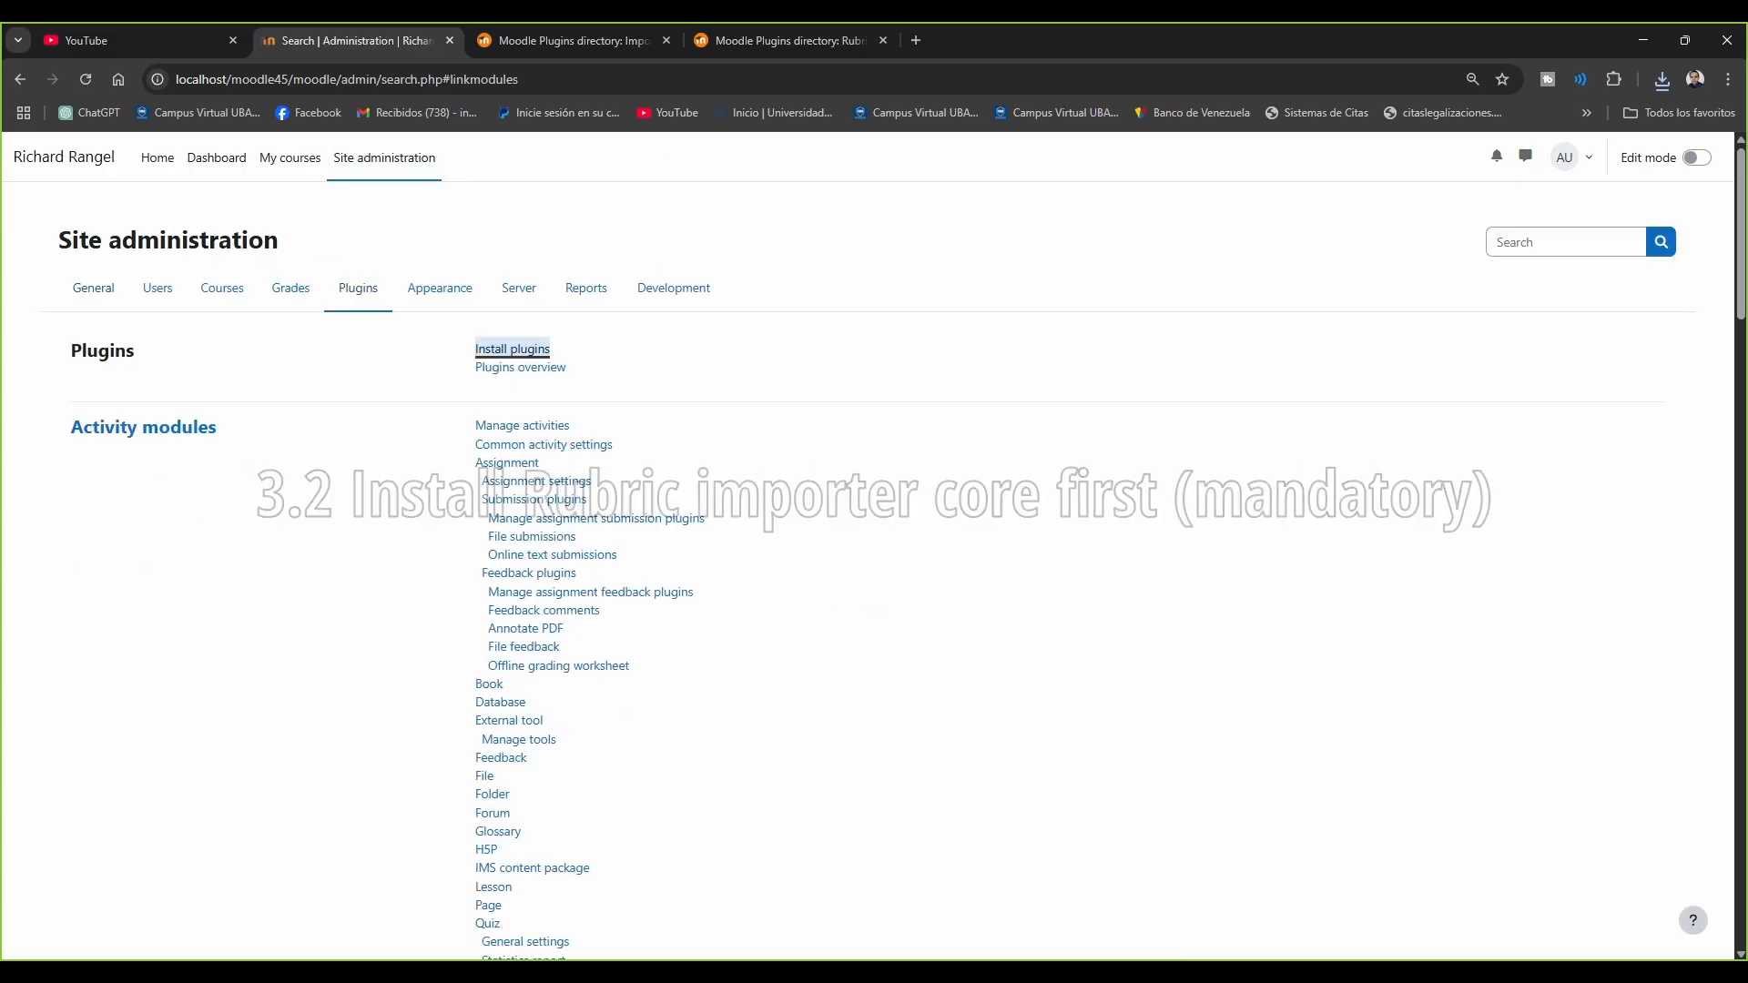
left_click(512, 350)
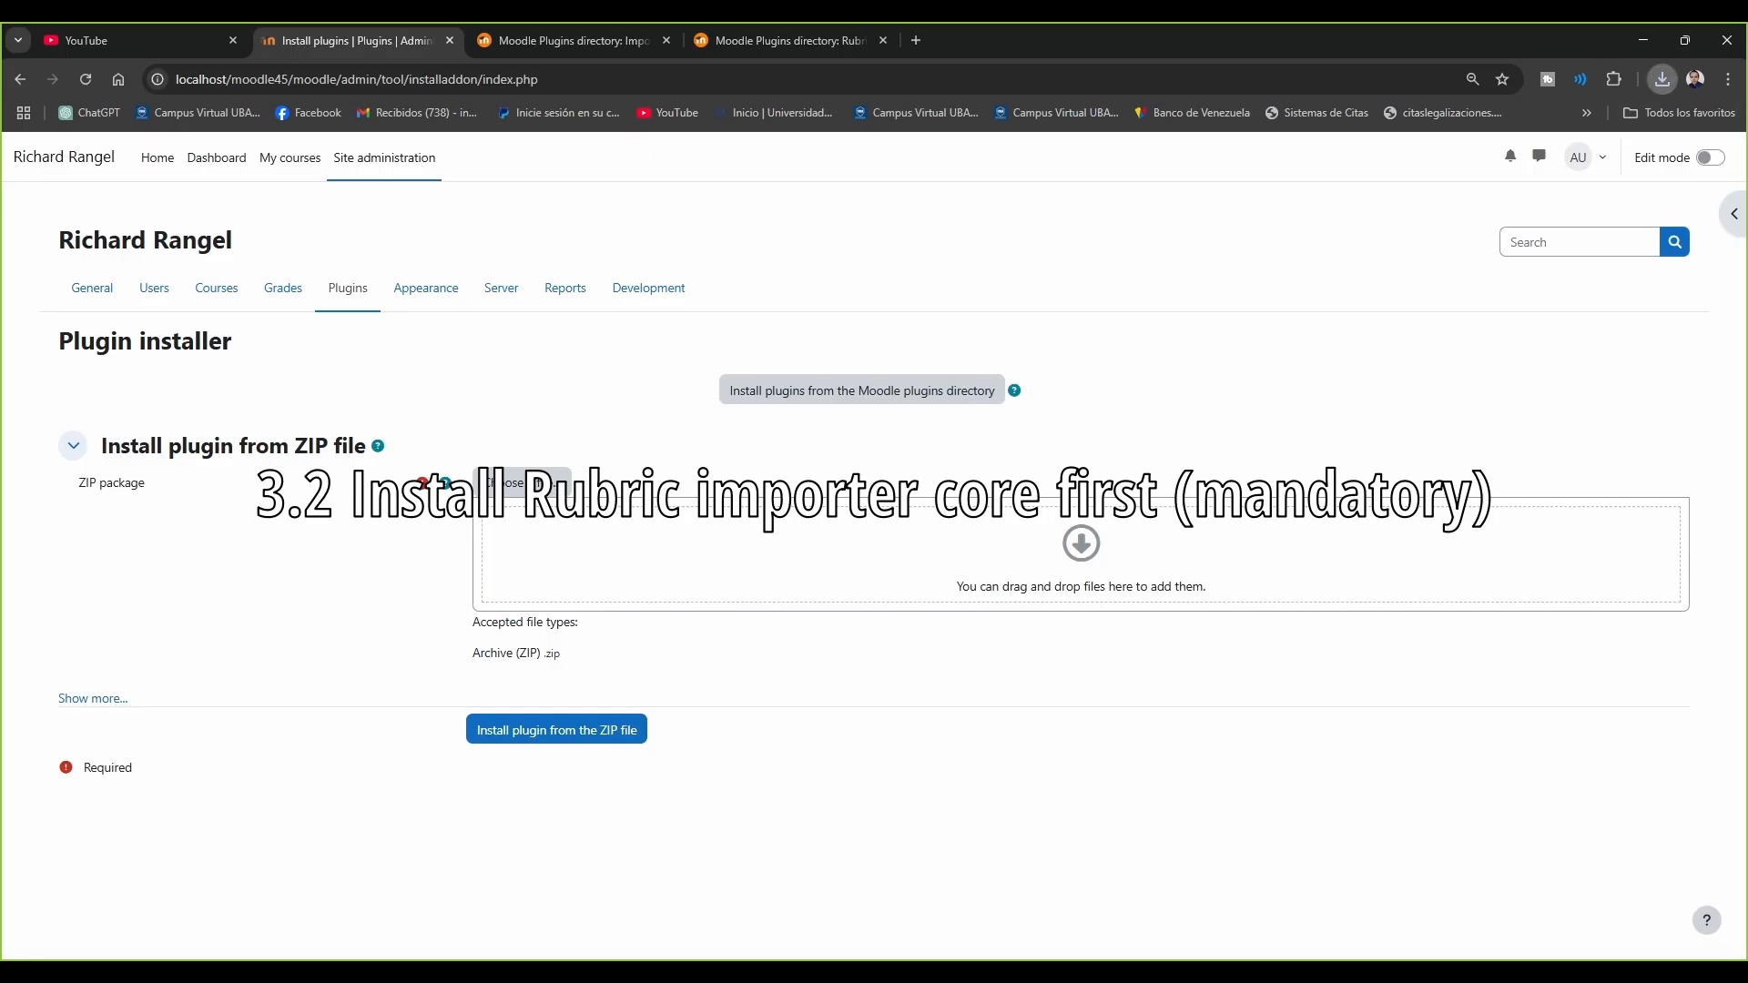
left_click_drag(1493, 182, 1084, 555)
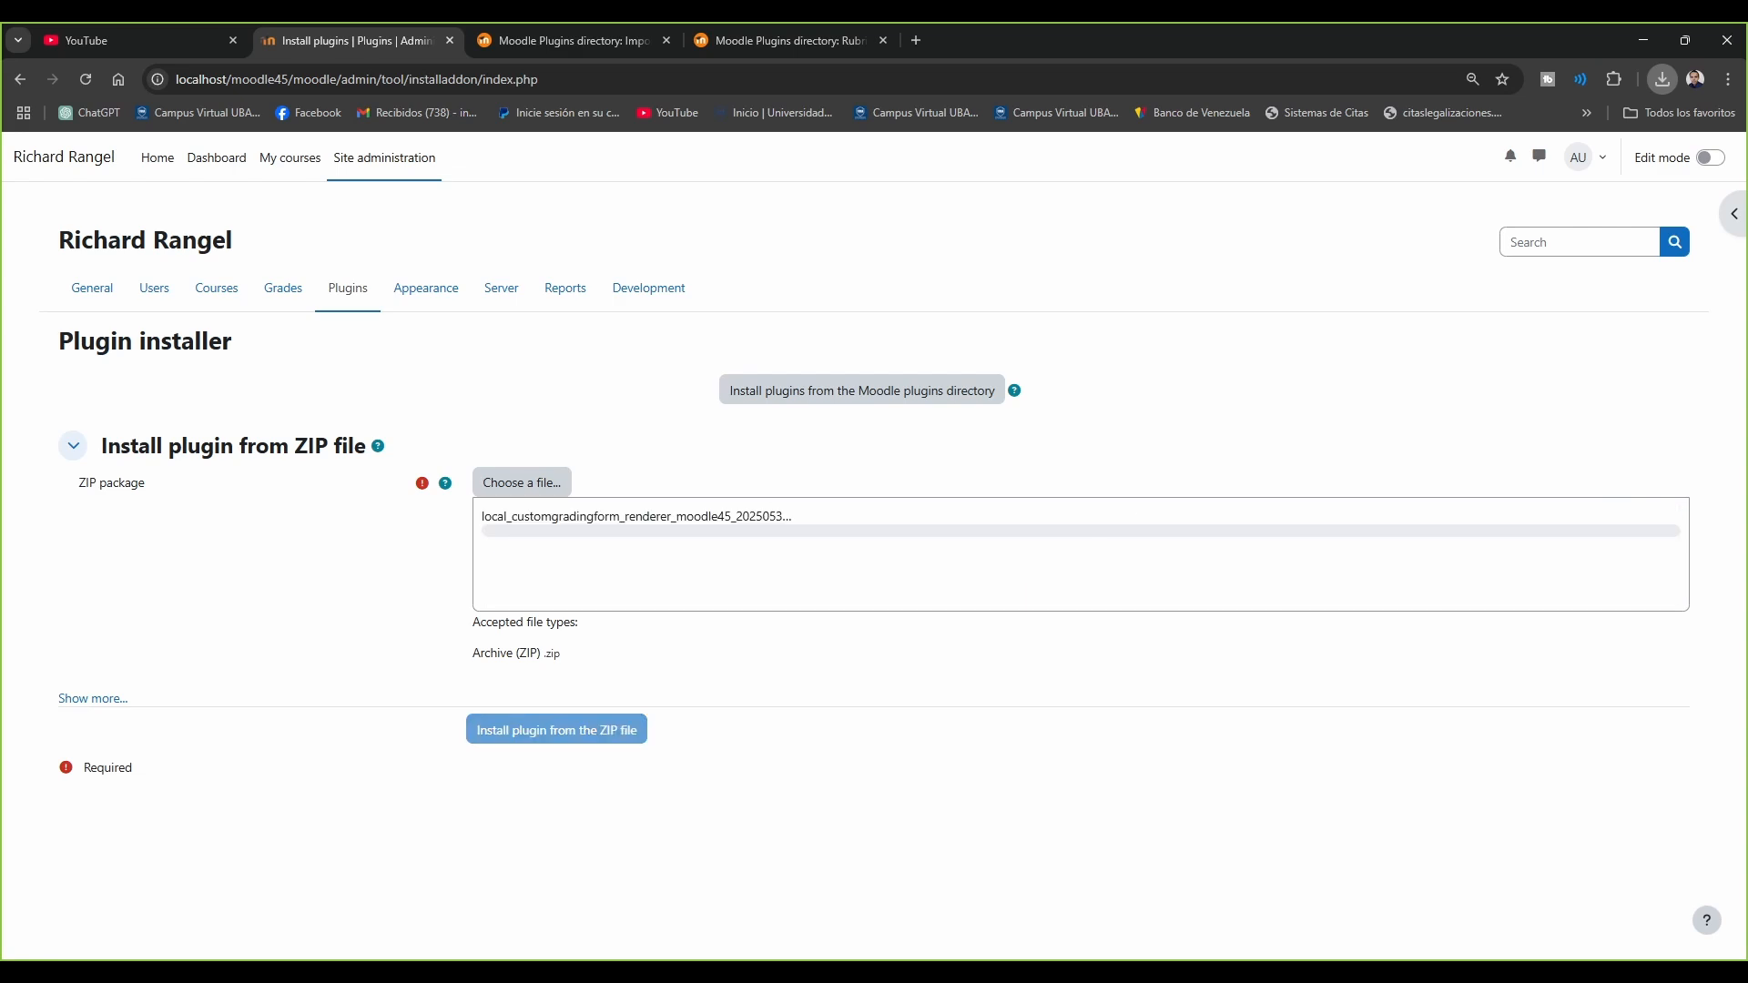
left_click(557, 730)
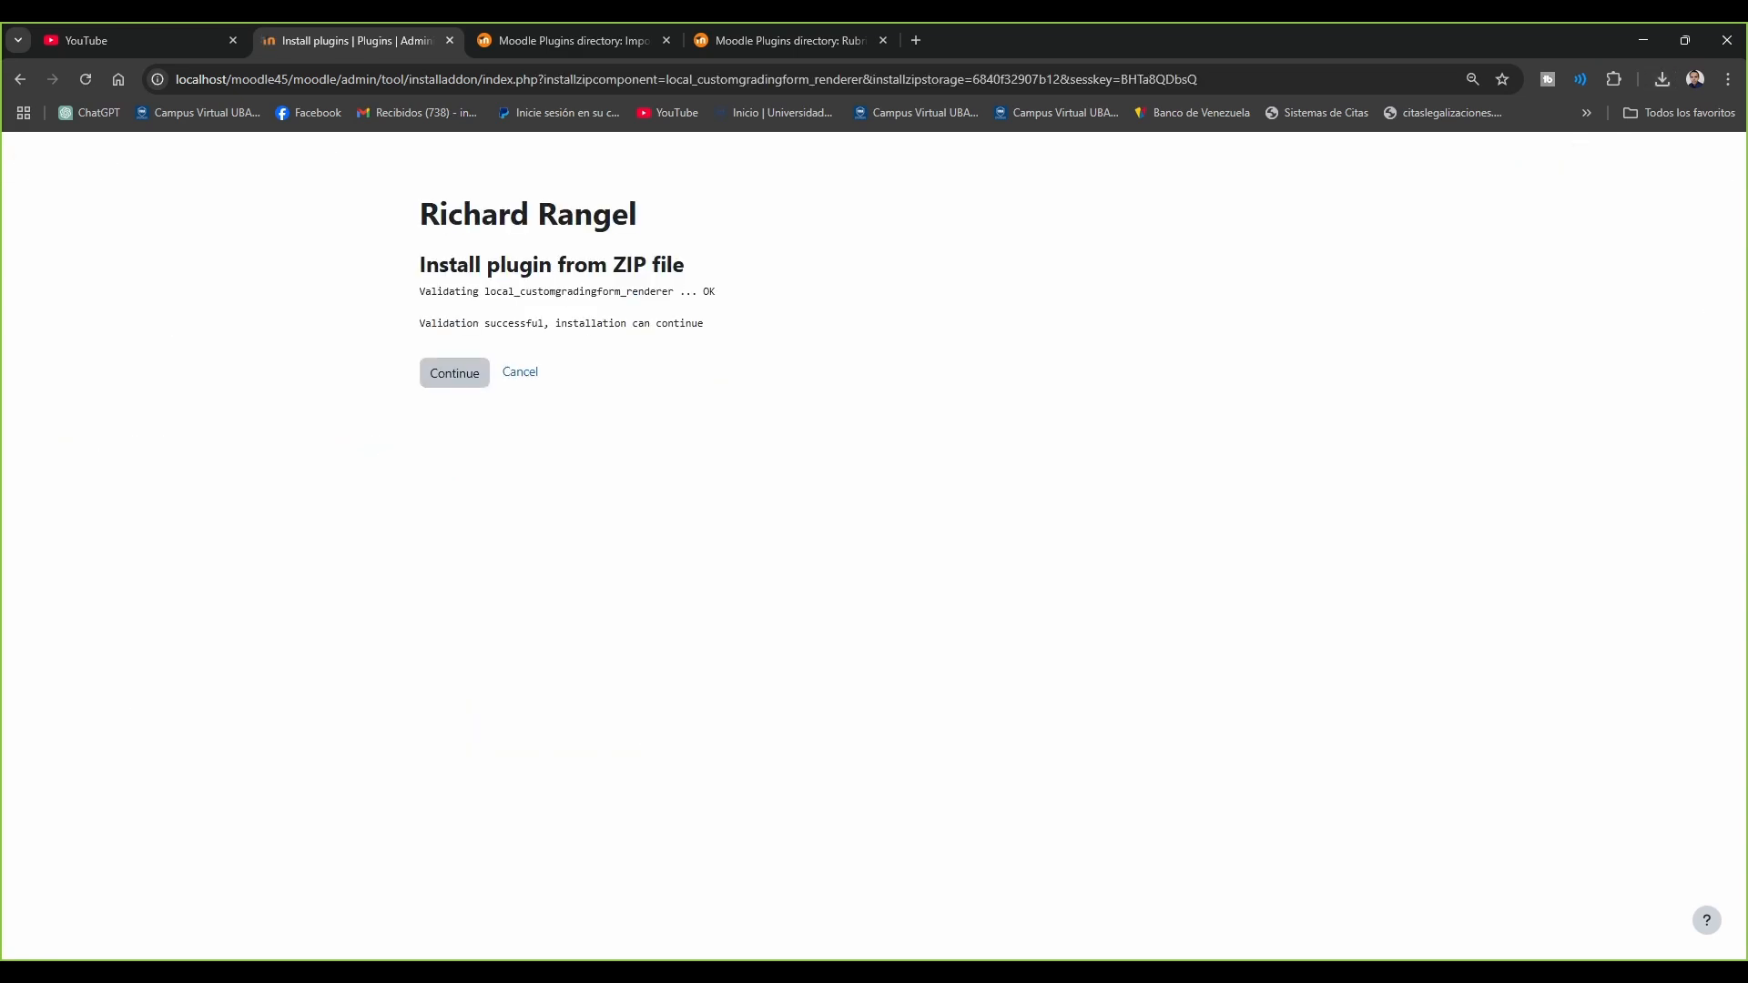
left_click(455, 373)
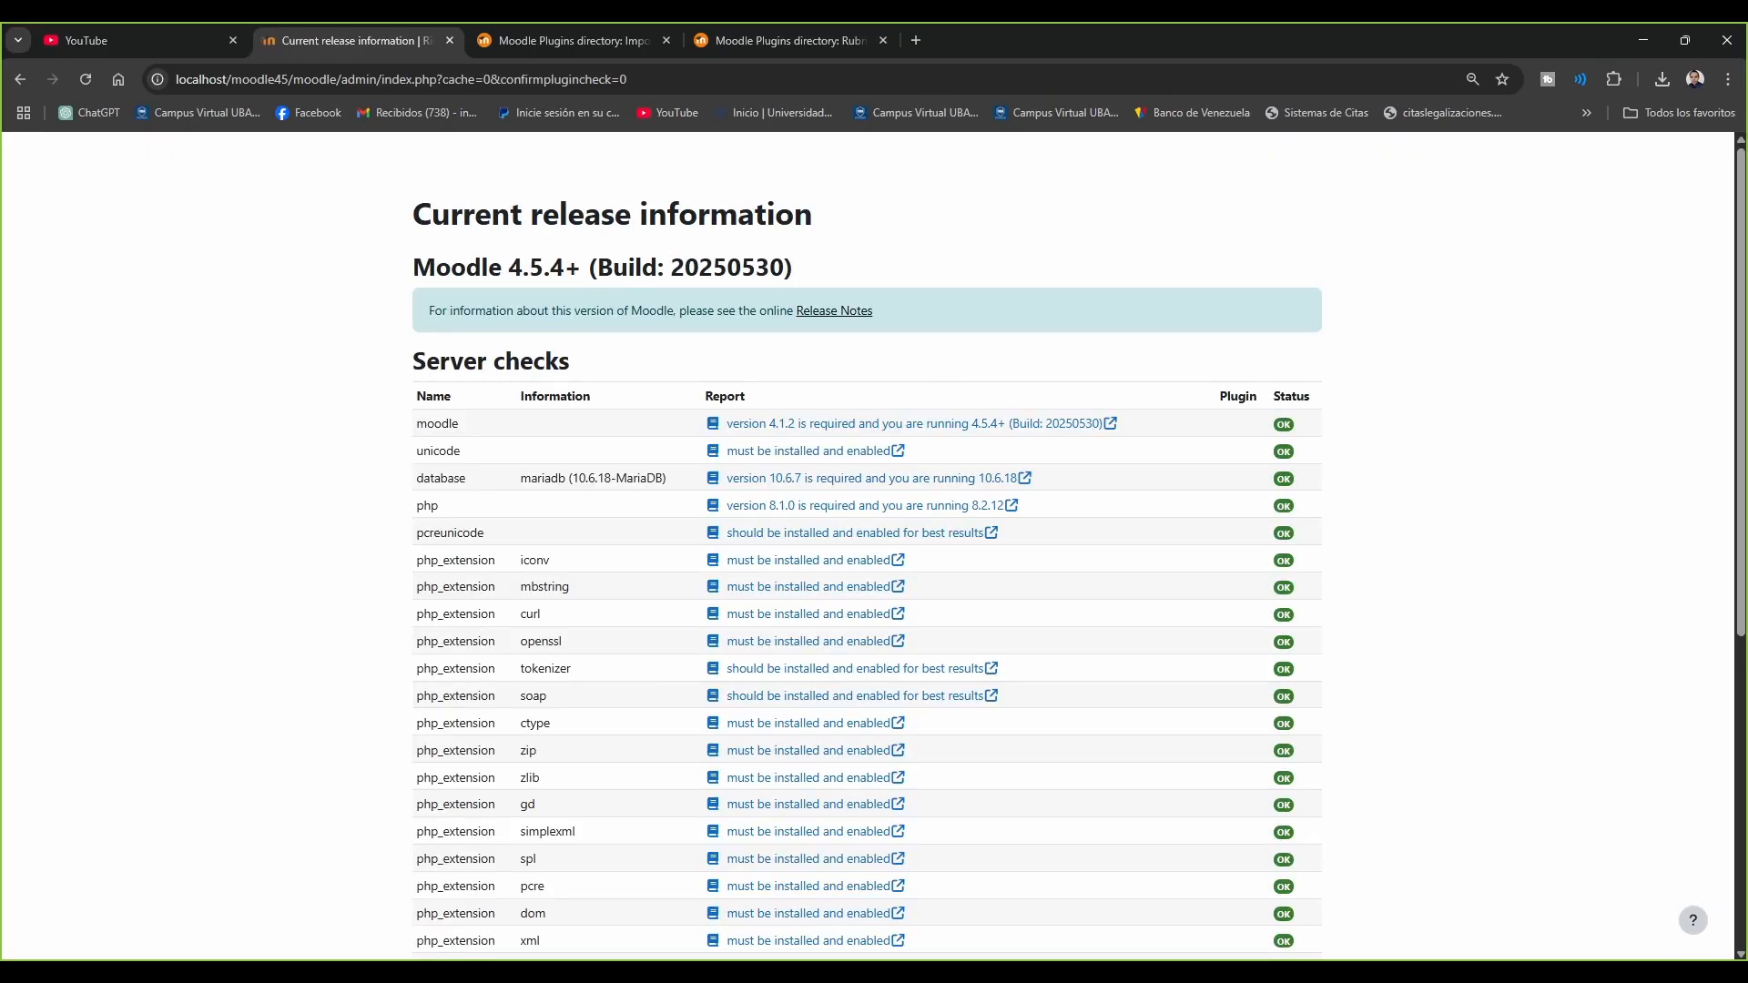
Accept the server checks and upgrade the Moodle database to install Rubric Importer Core
scroll(867, 546, "down", 6)
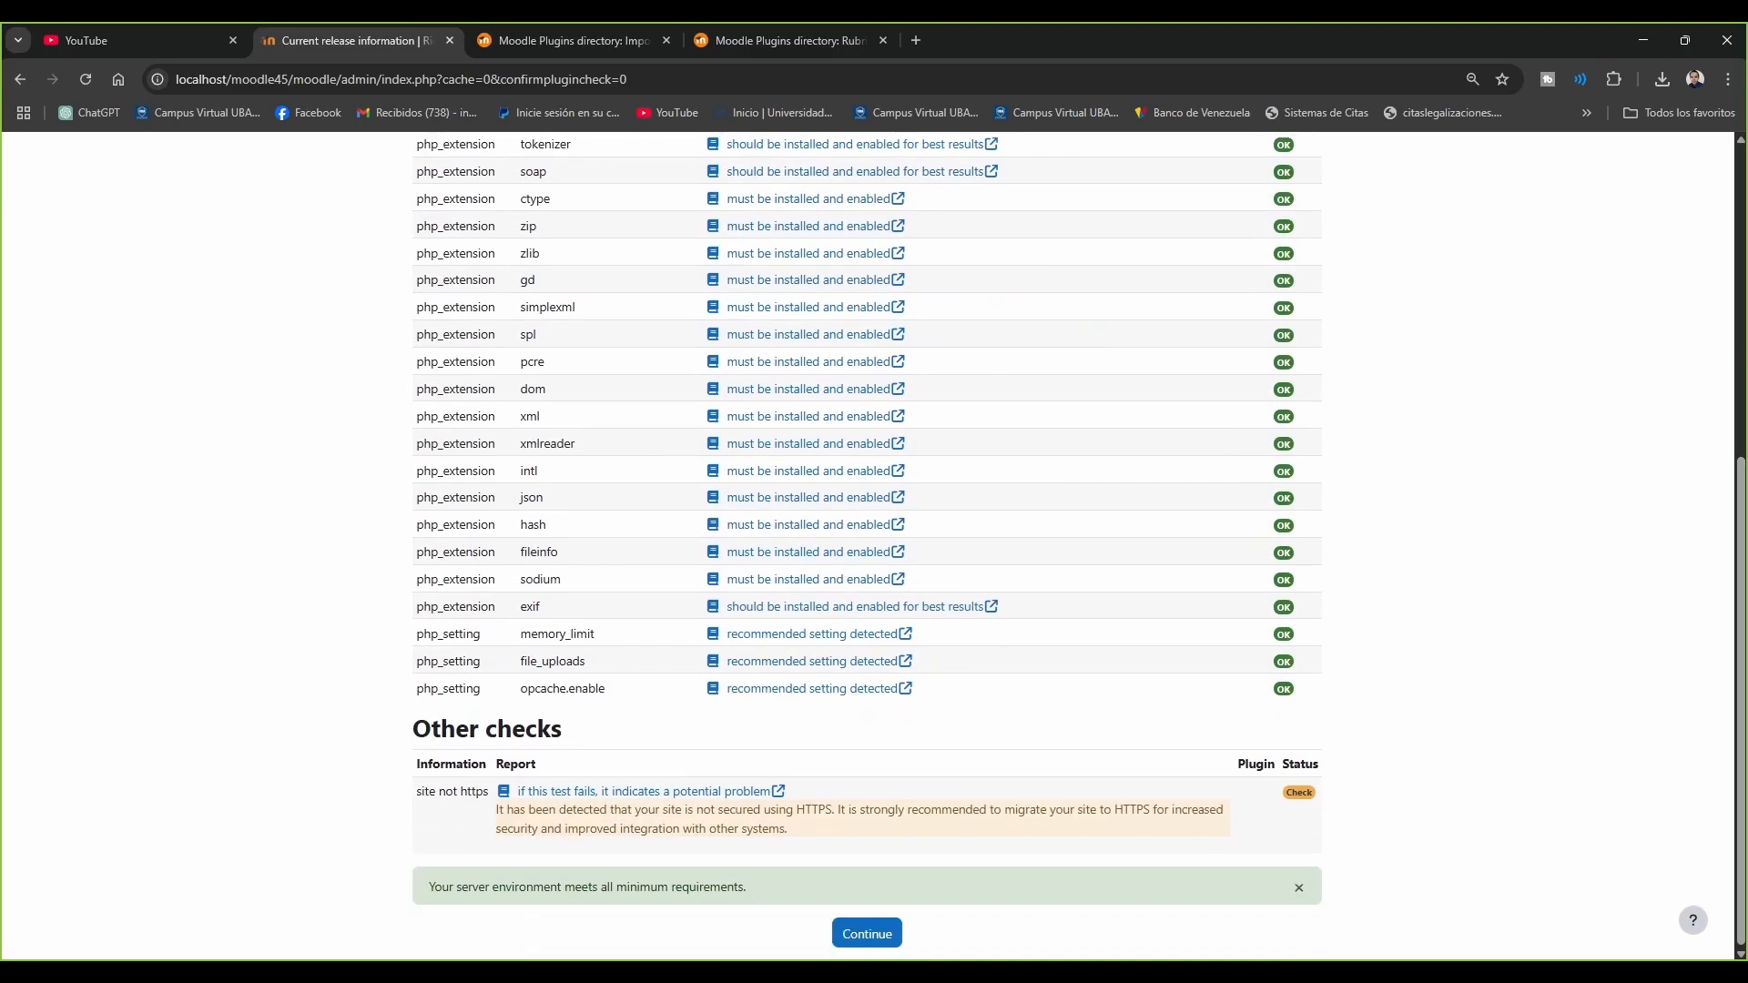
left_click(867, 933)
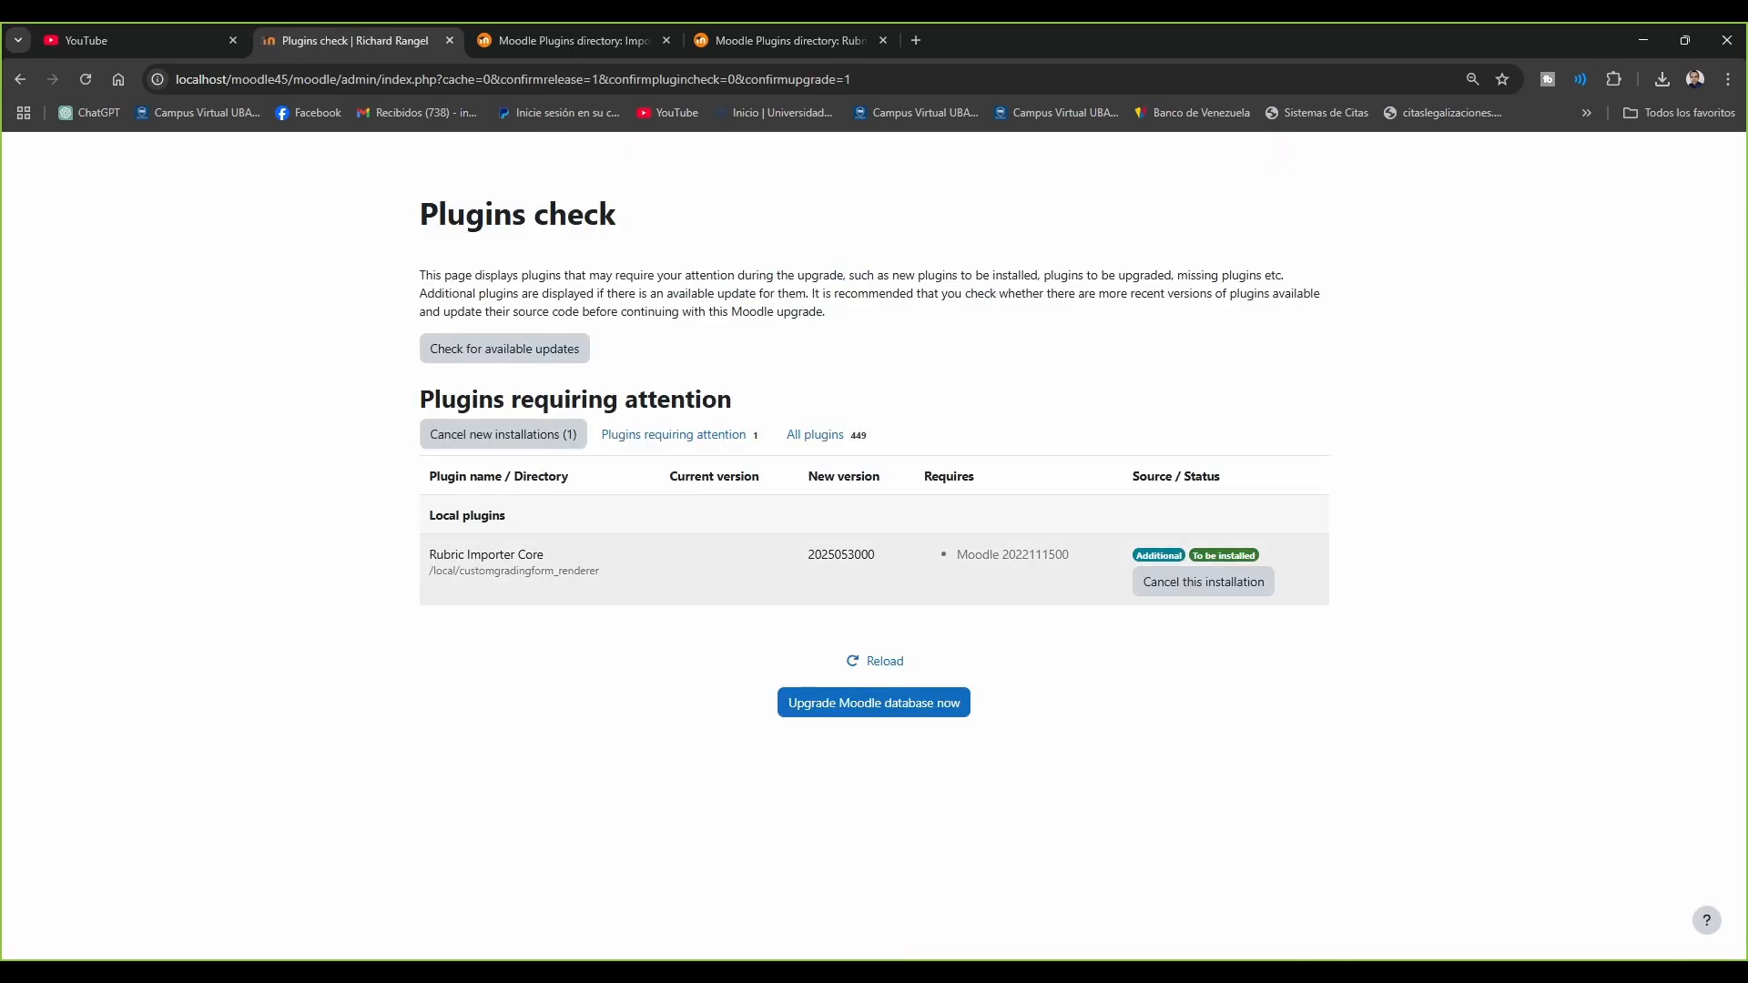
left_click(874, 702)
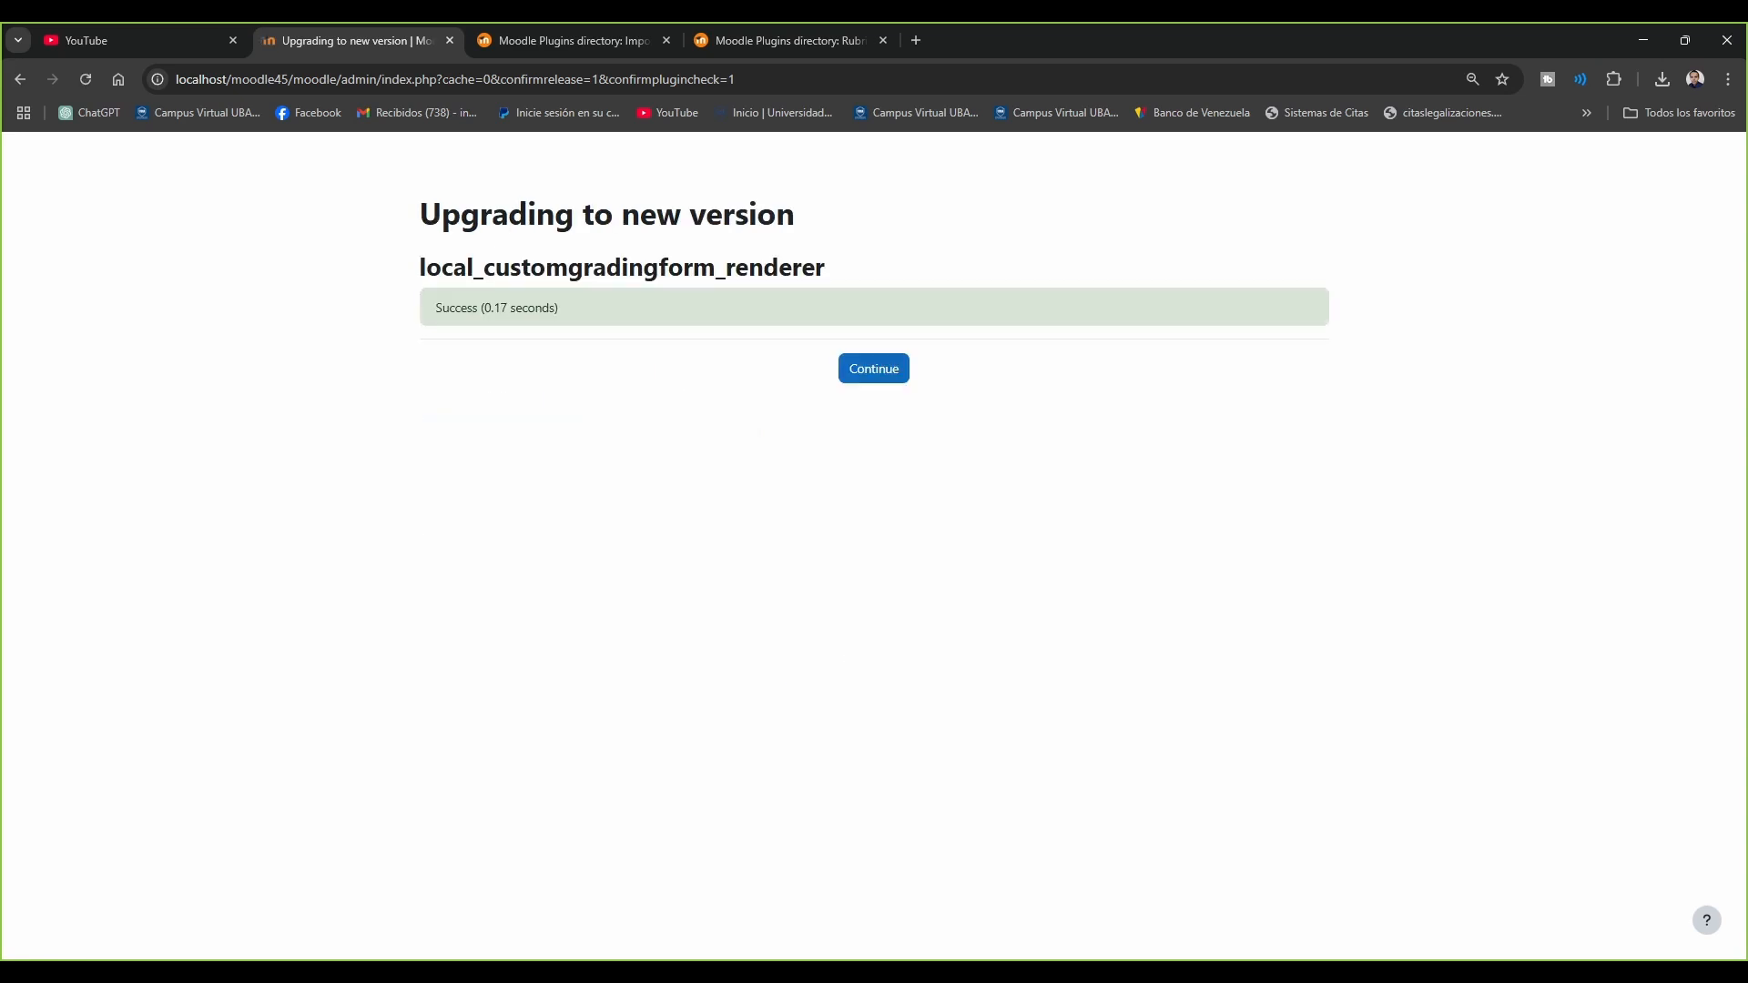
left_click(874, 369)
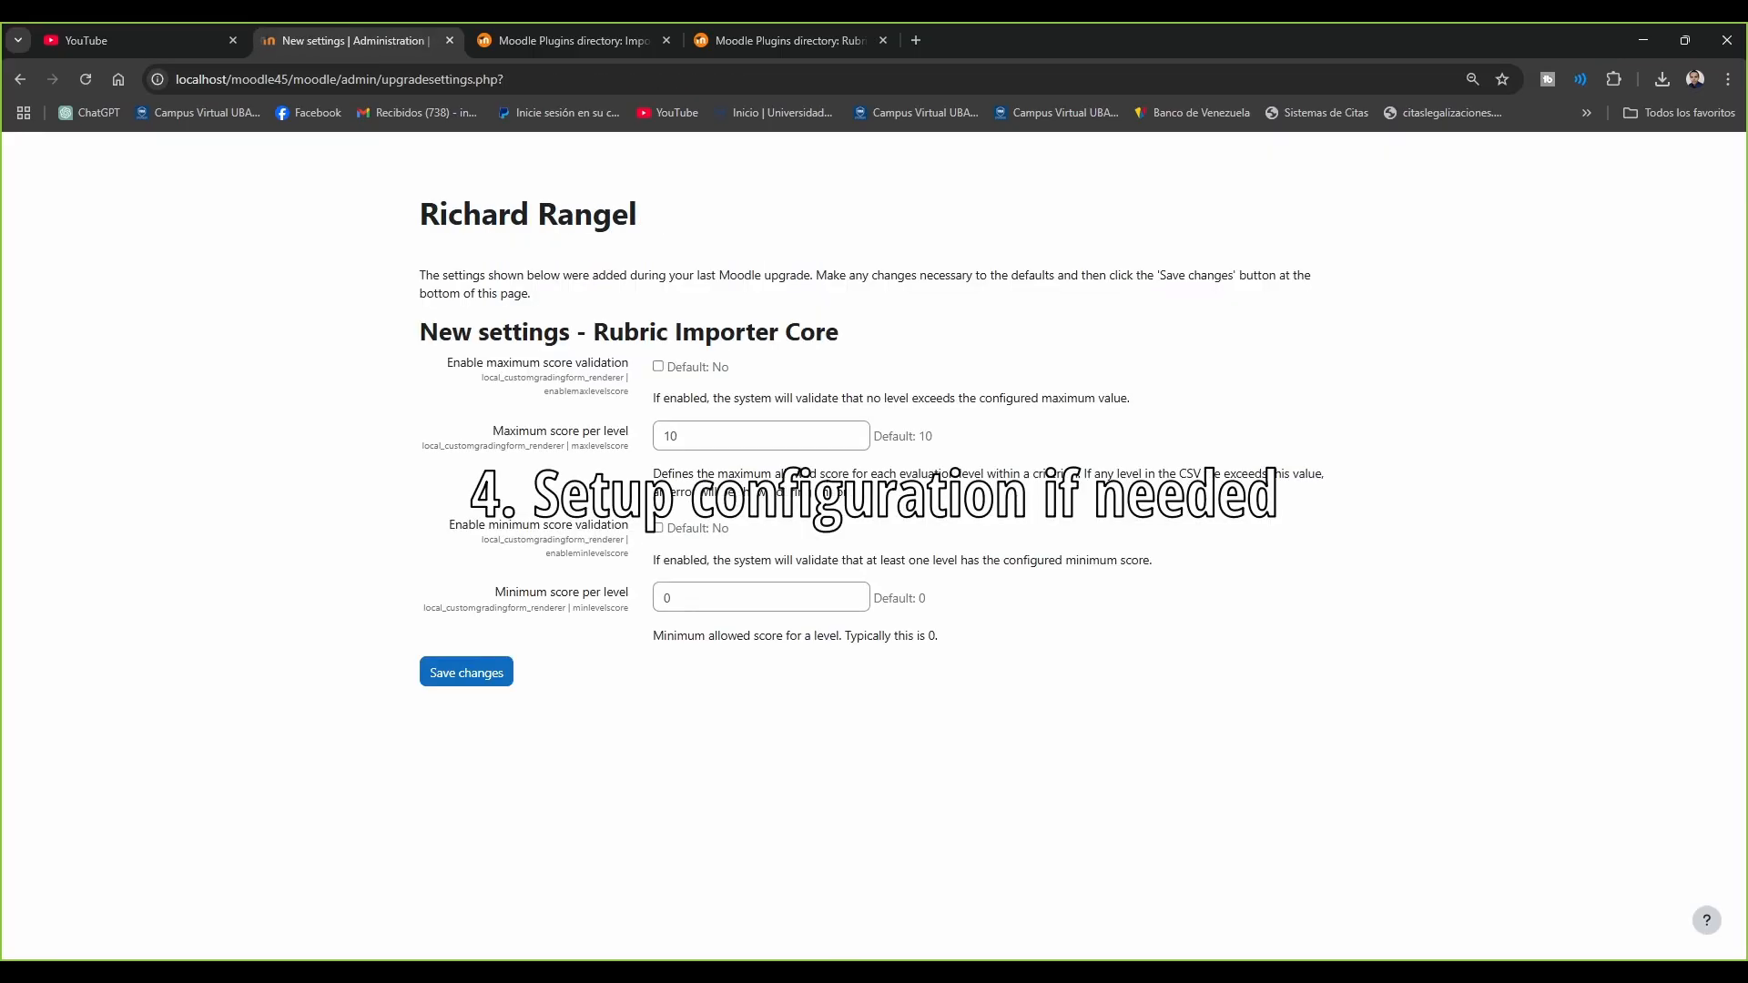
Enable maximum and minimum score validation for Rubric Importer Core, set the maximum score per level to 25, and save the settings
left_click(658, 366)
double_click(671, 436)
left_click(678, 436)
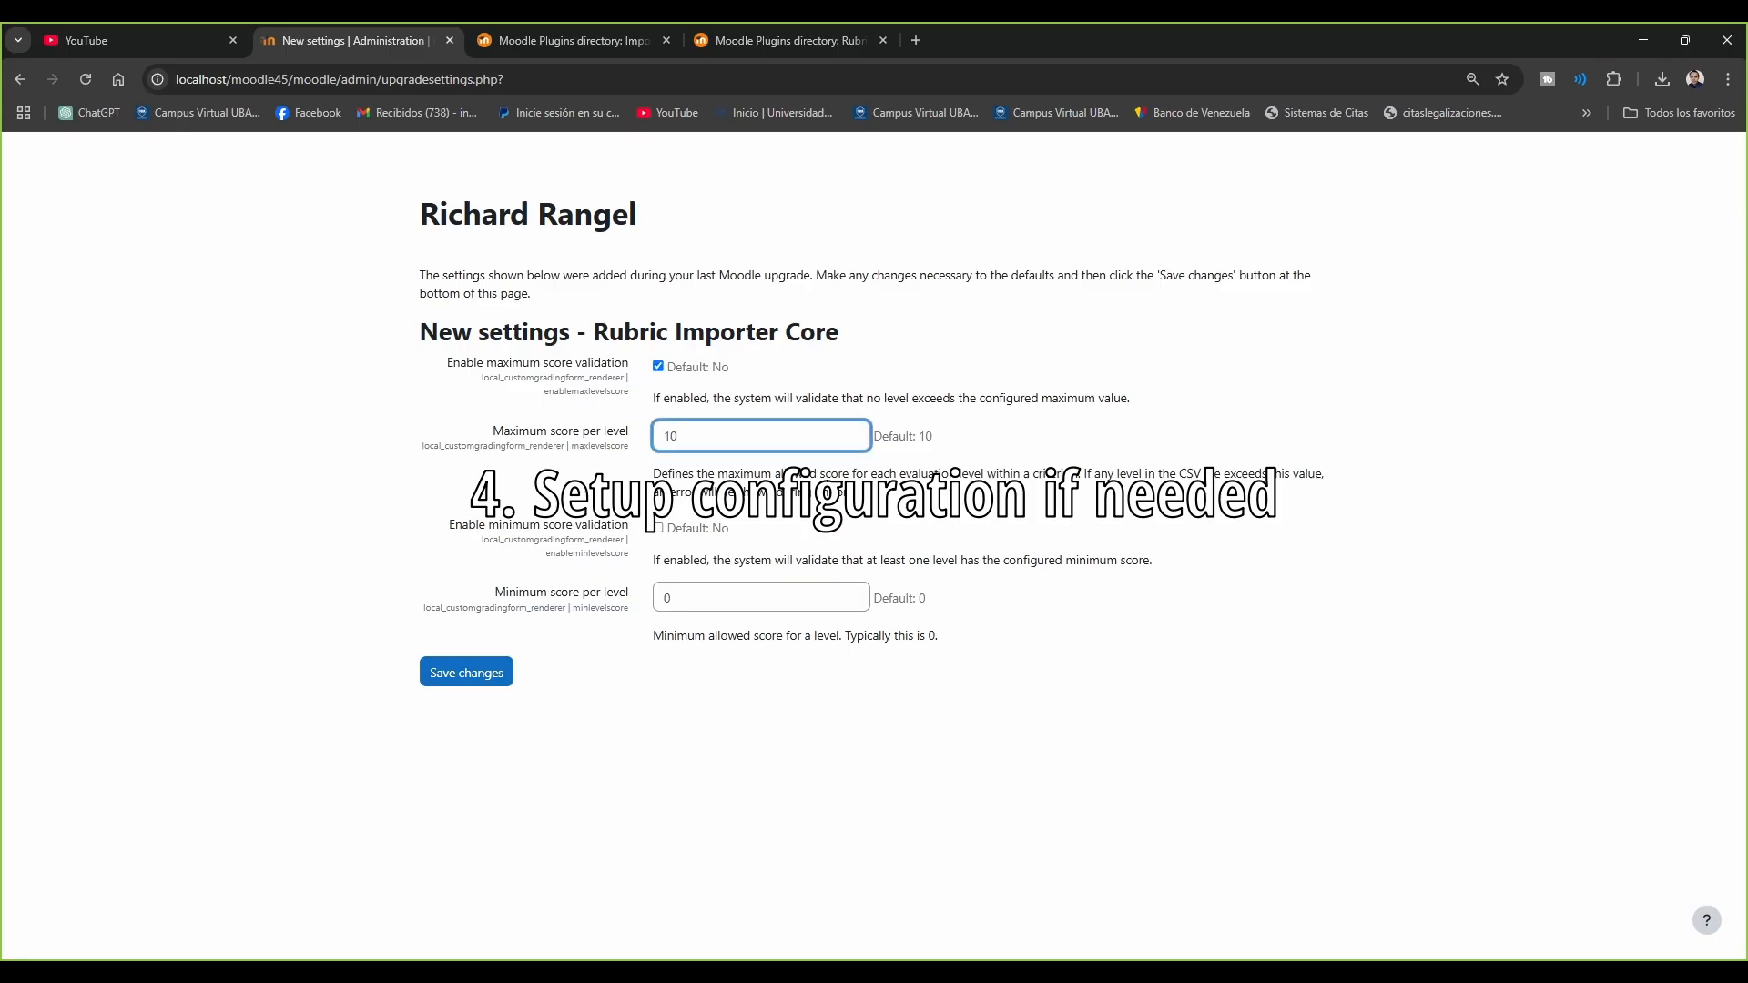
key("ctrl+a")
type("25")
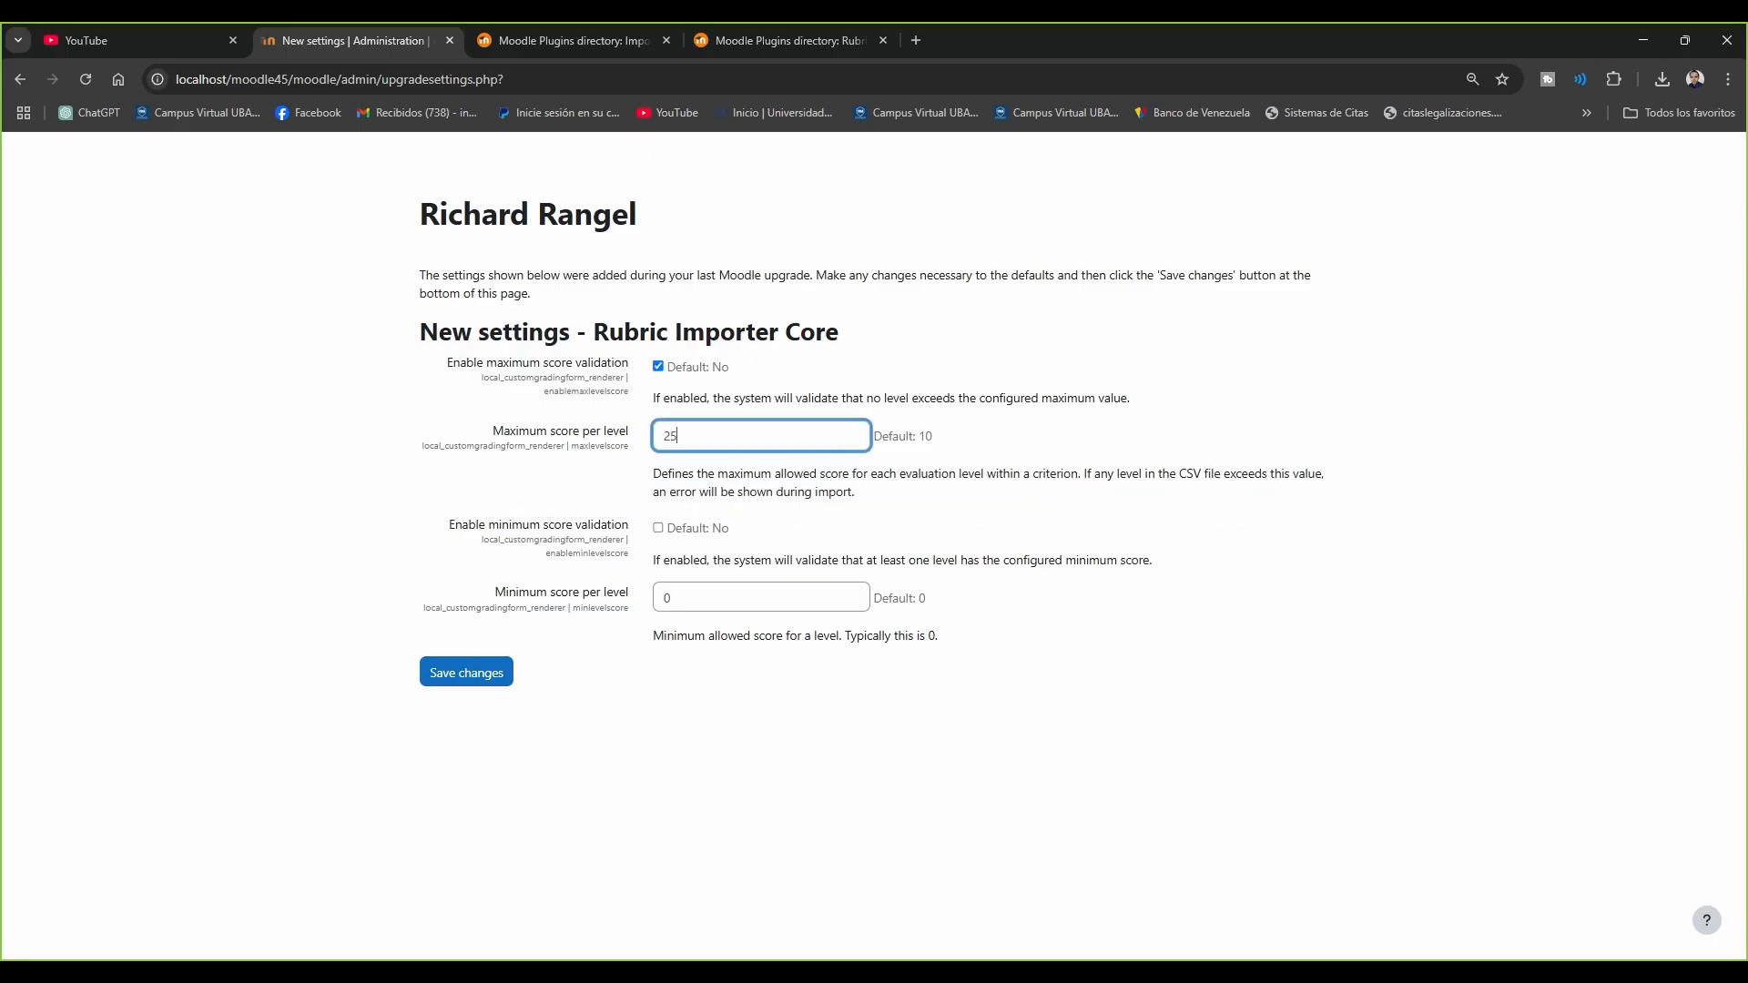
left_click(692, 508)
left_click(658, 528)
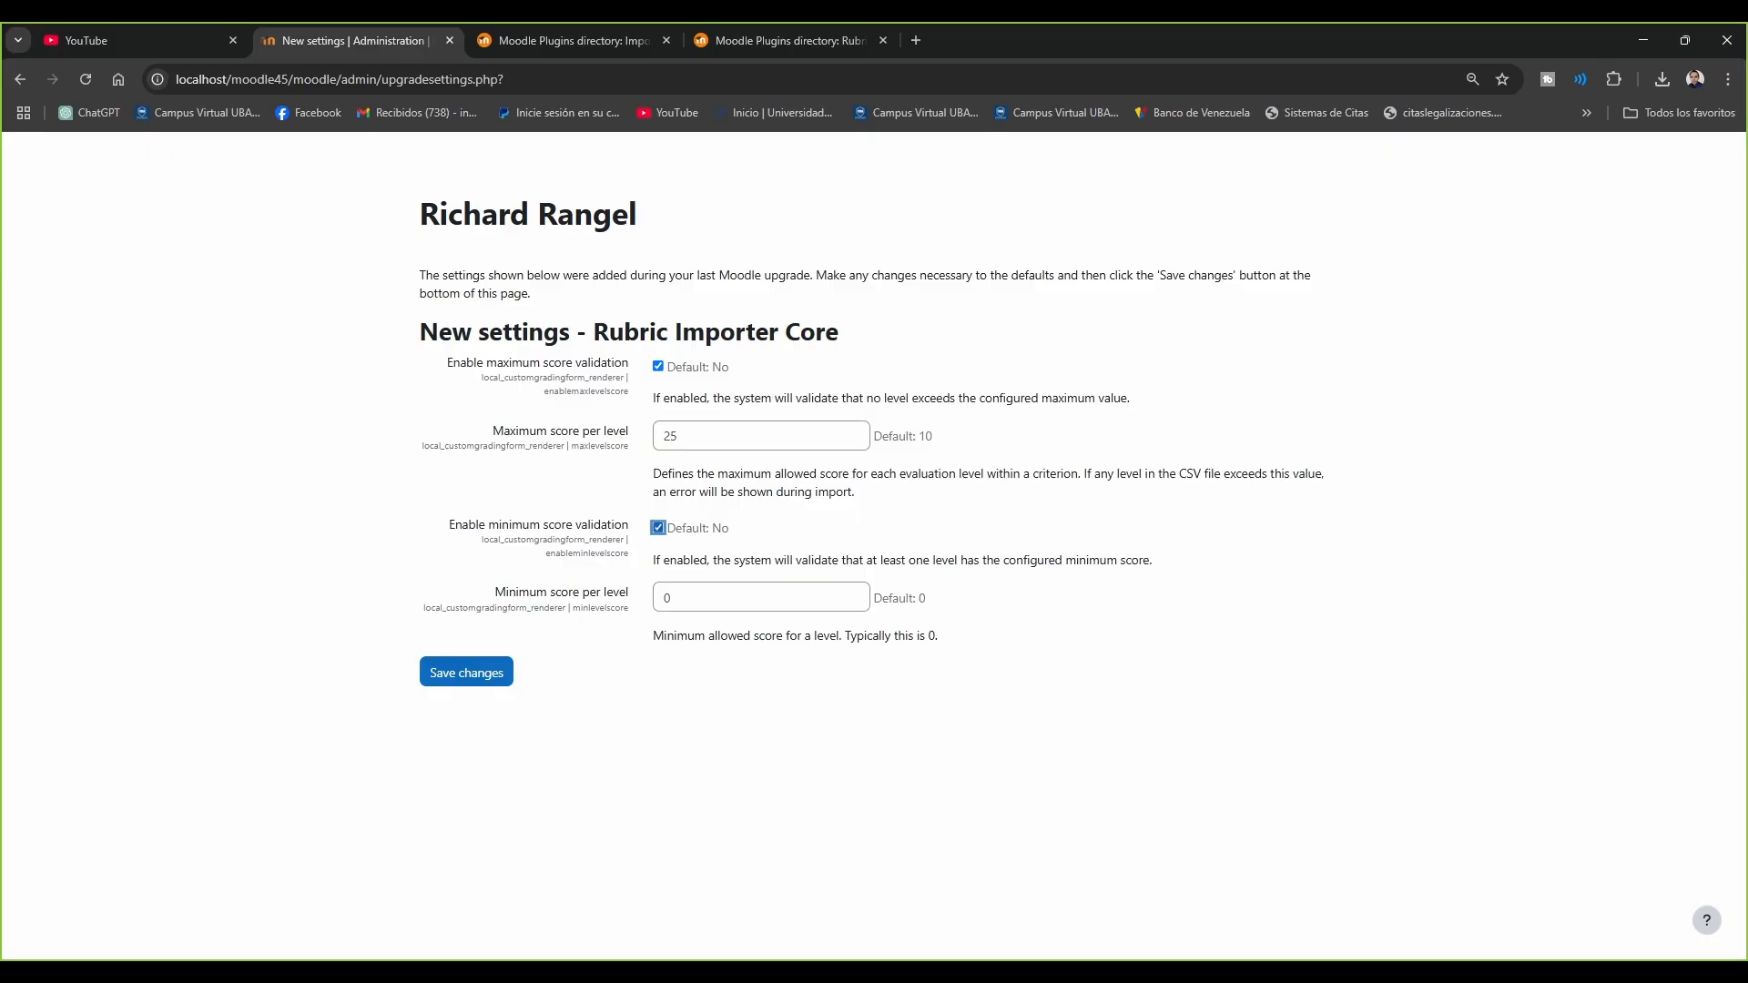
left_click(466, 671)
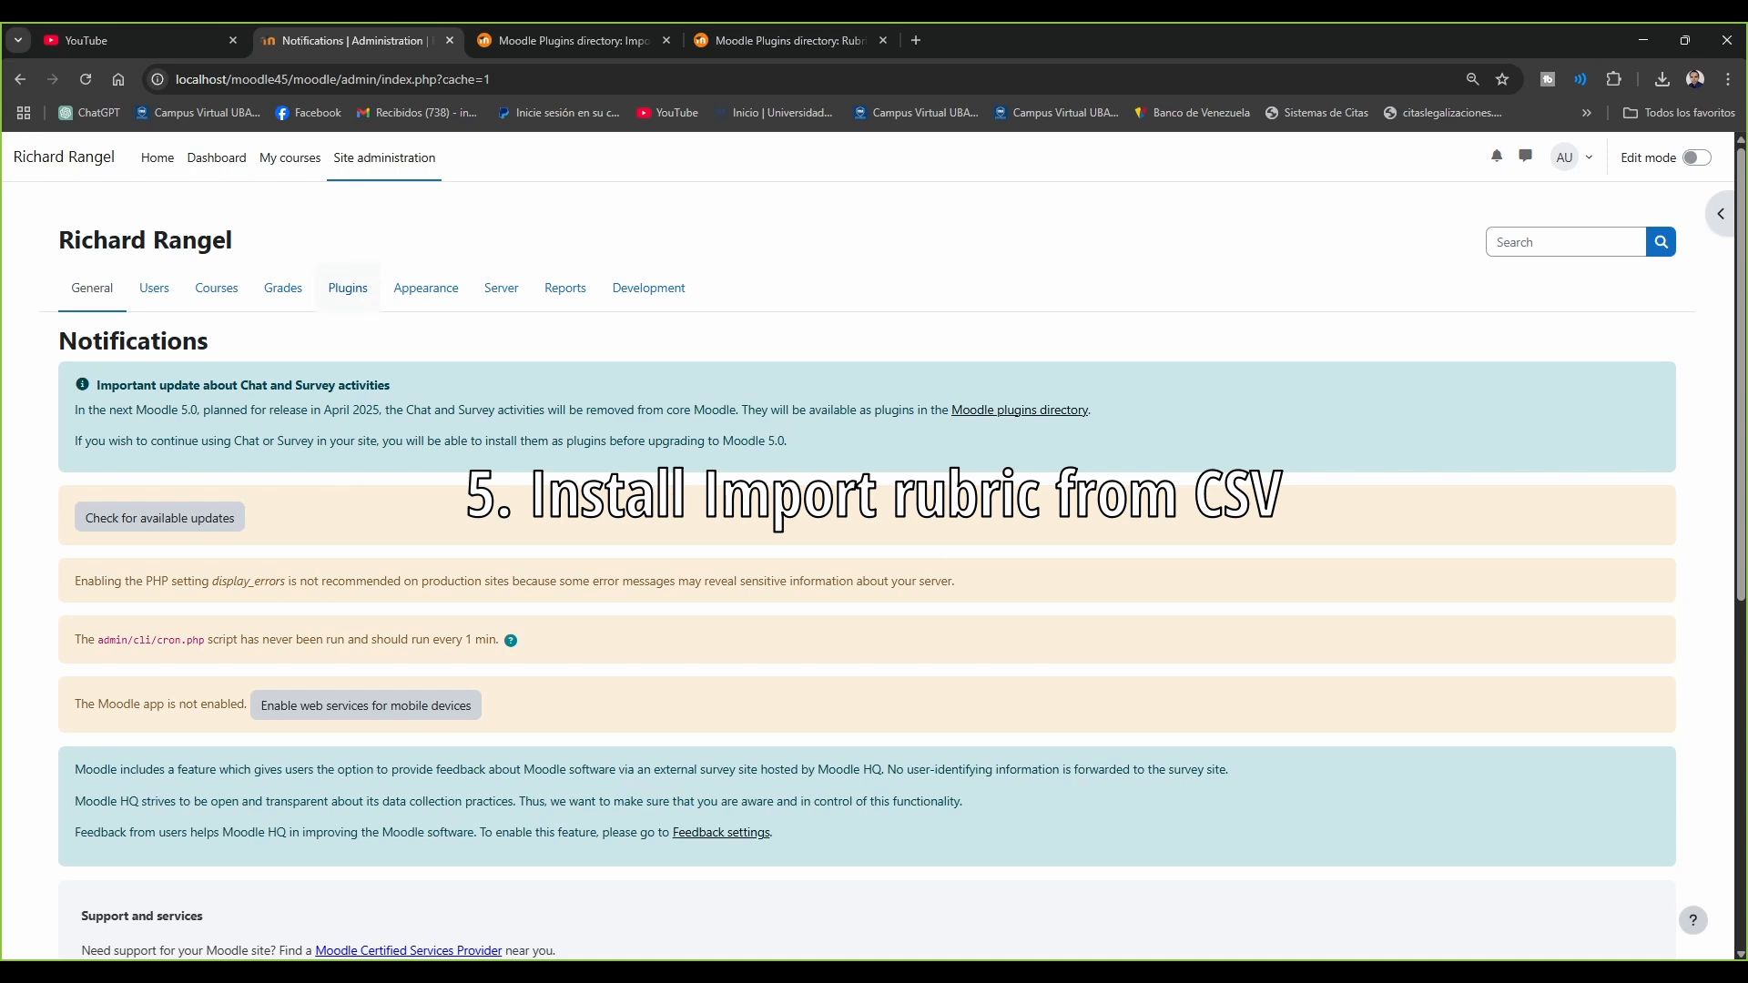
Upload block_importrubric_moodle45_2025060100.zip to the plugin installer, run its validation and continue the installation
left_click(348, 287)
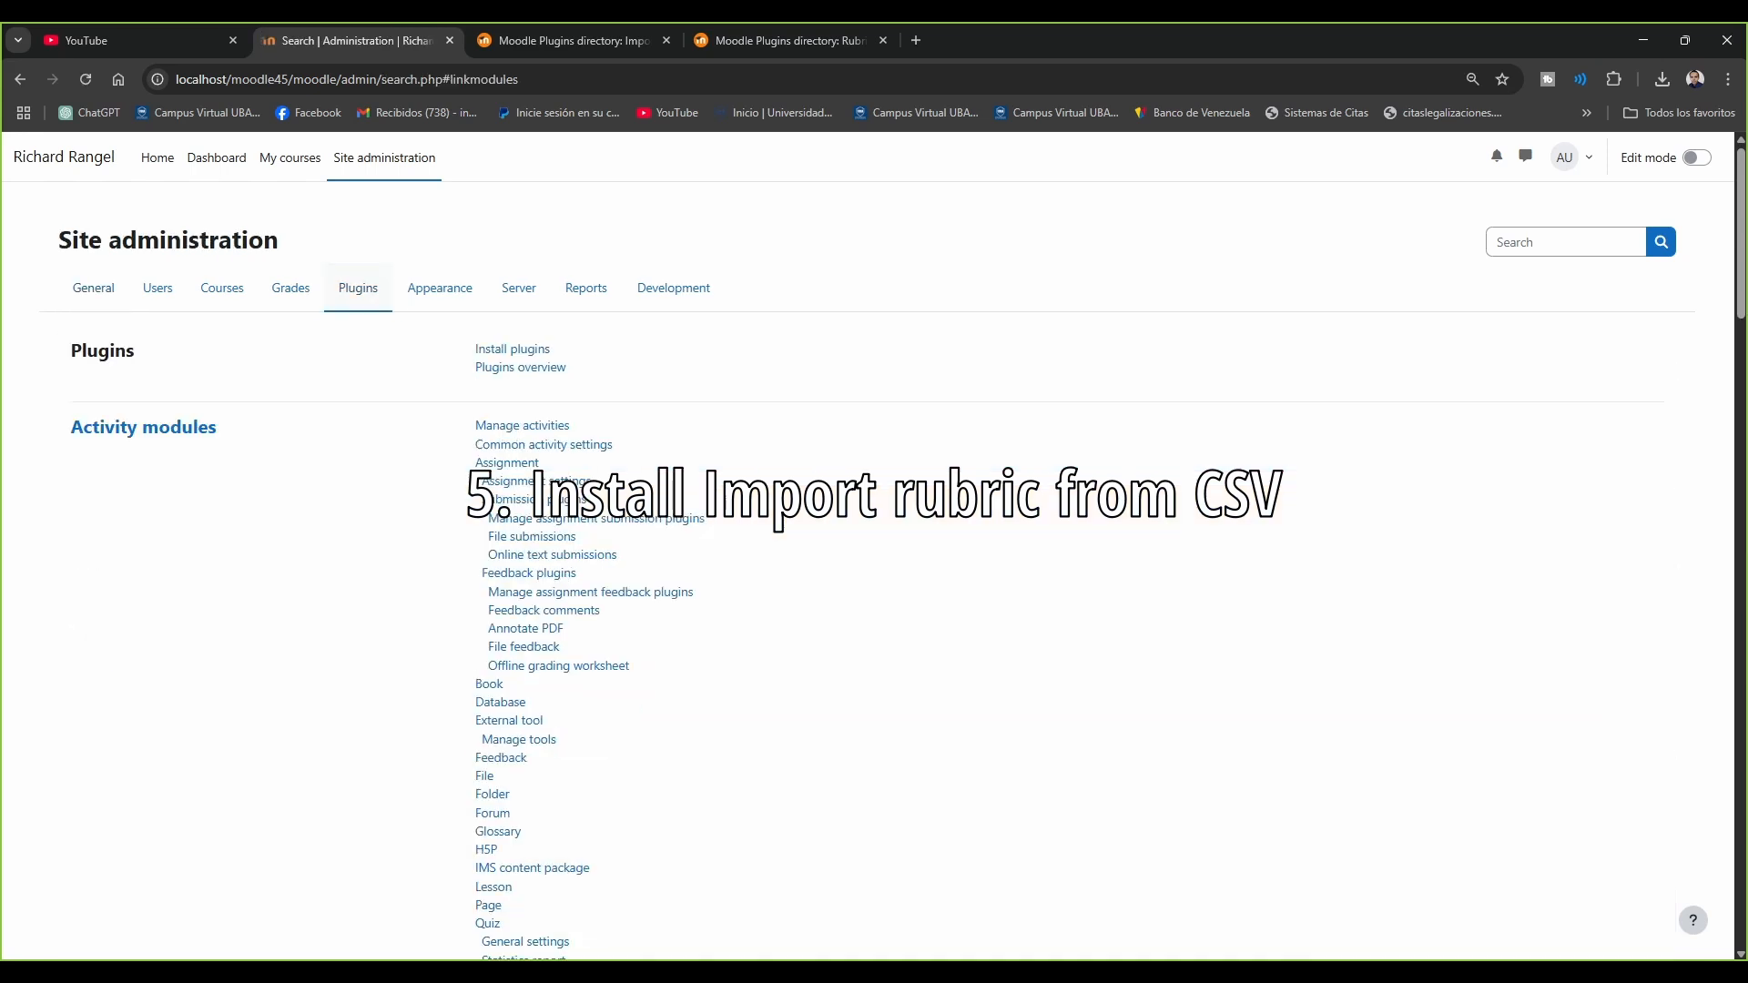
left_click(512, 349)
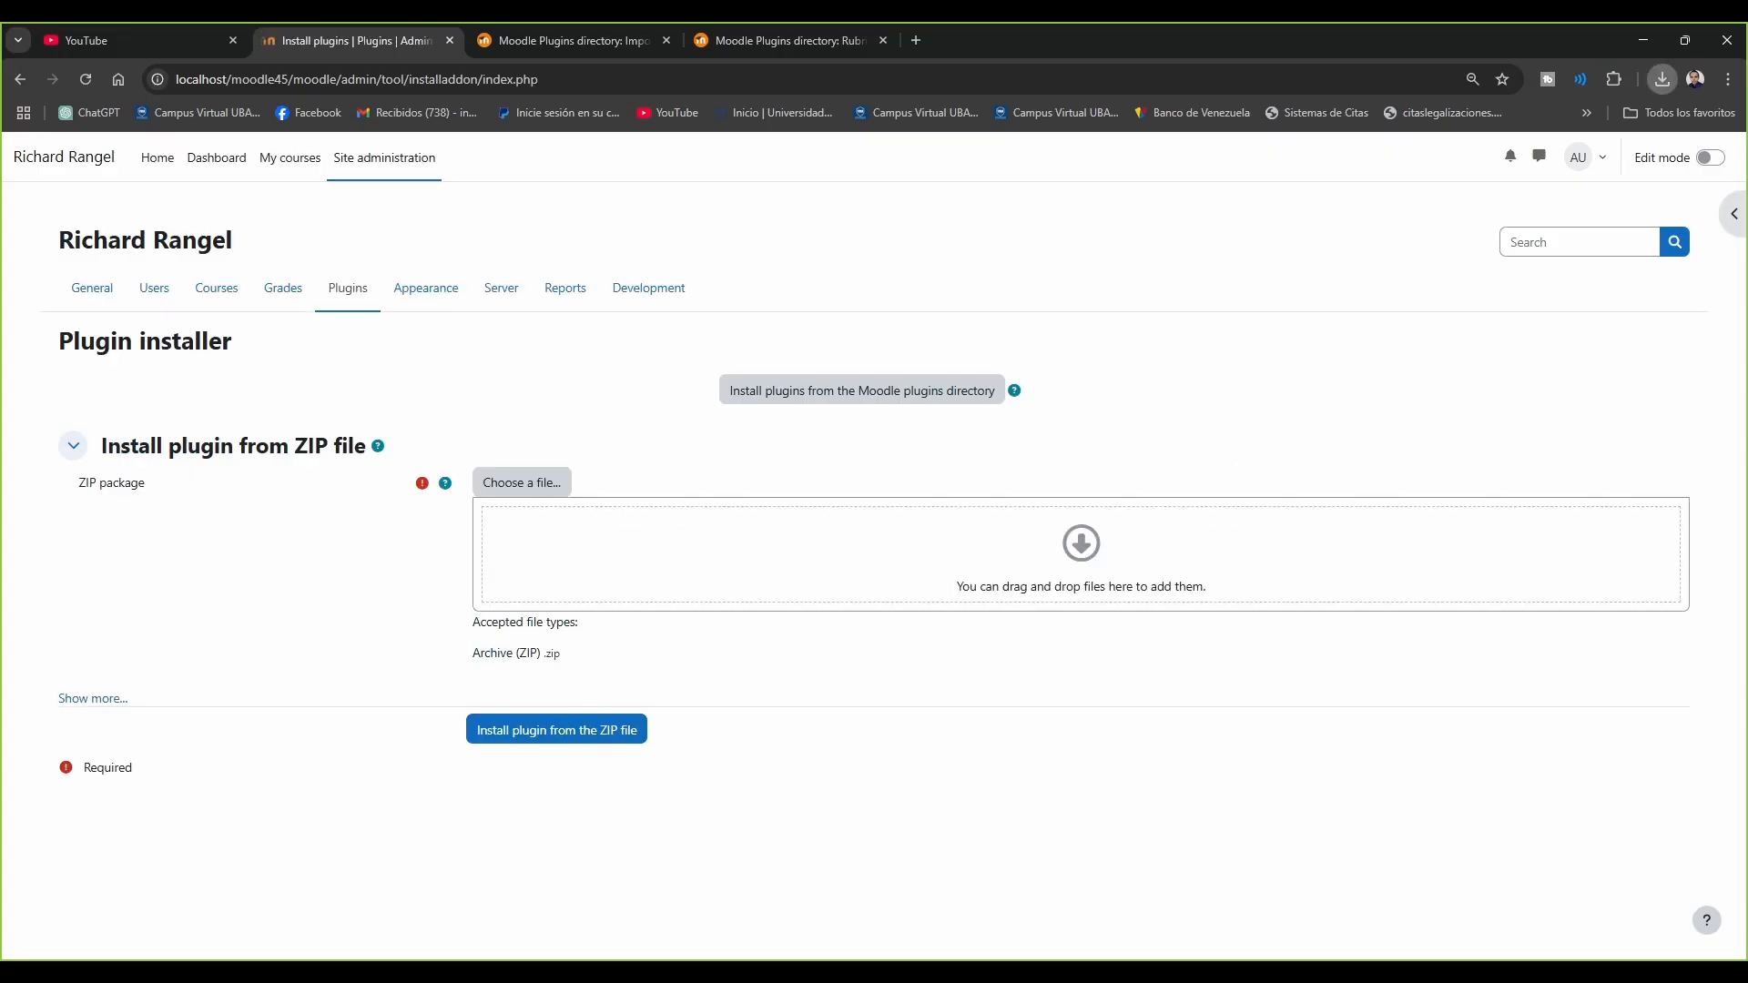
left_click_drag(1475, 164, 1081, 553)
left_click(556, 730)
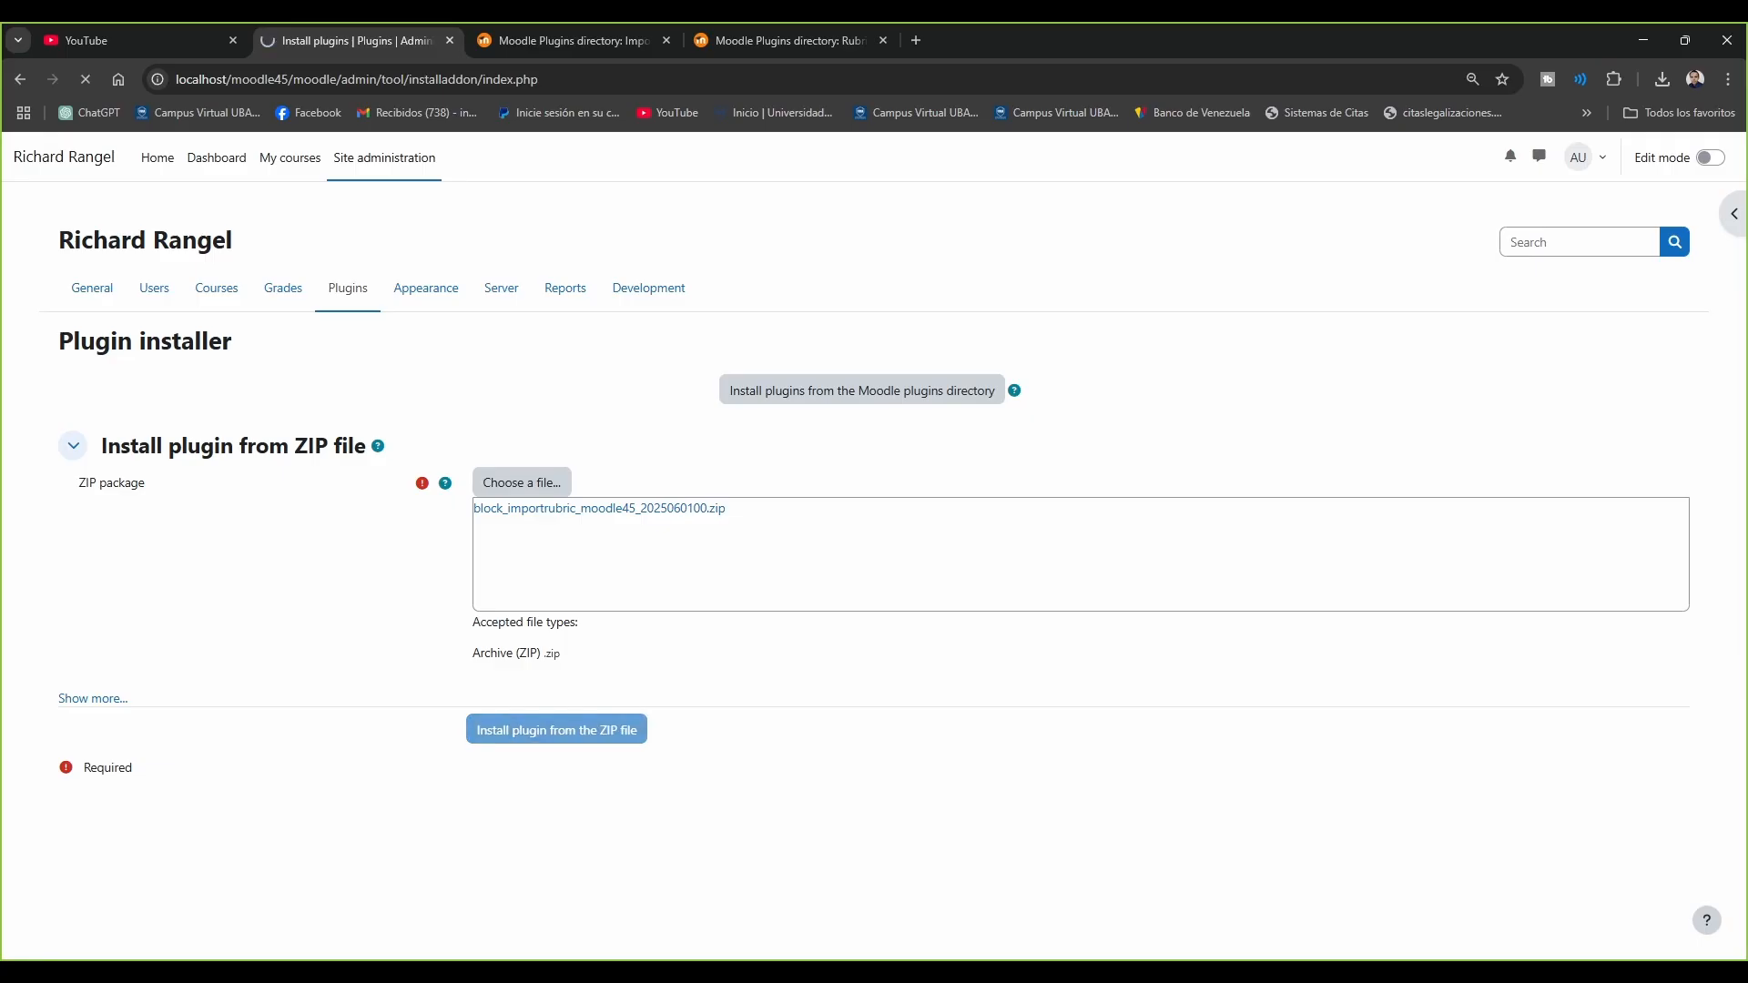
left_click(454, 373)
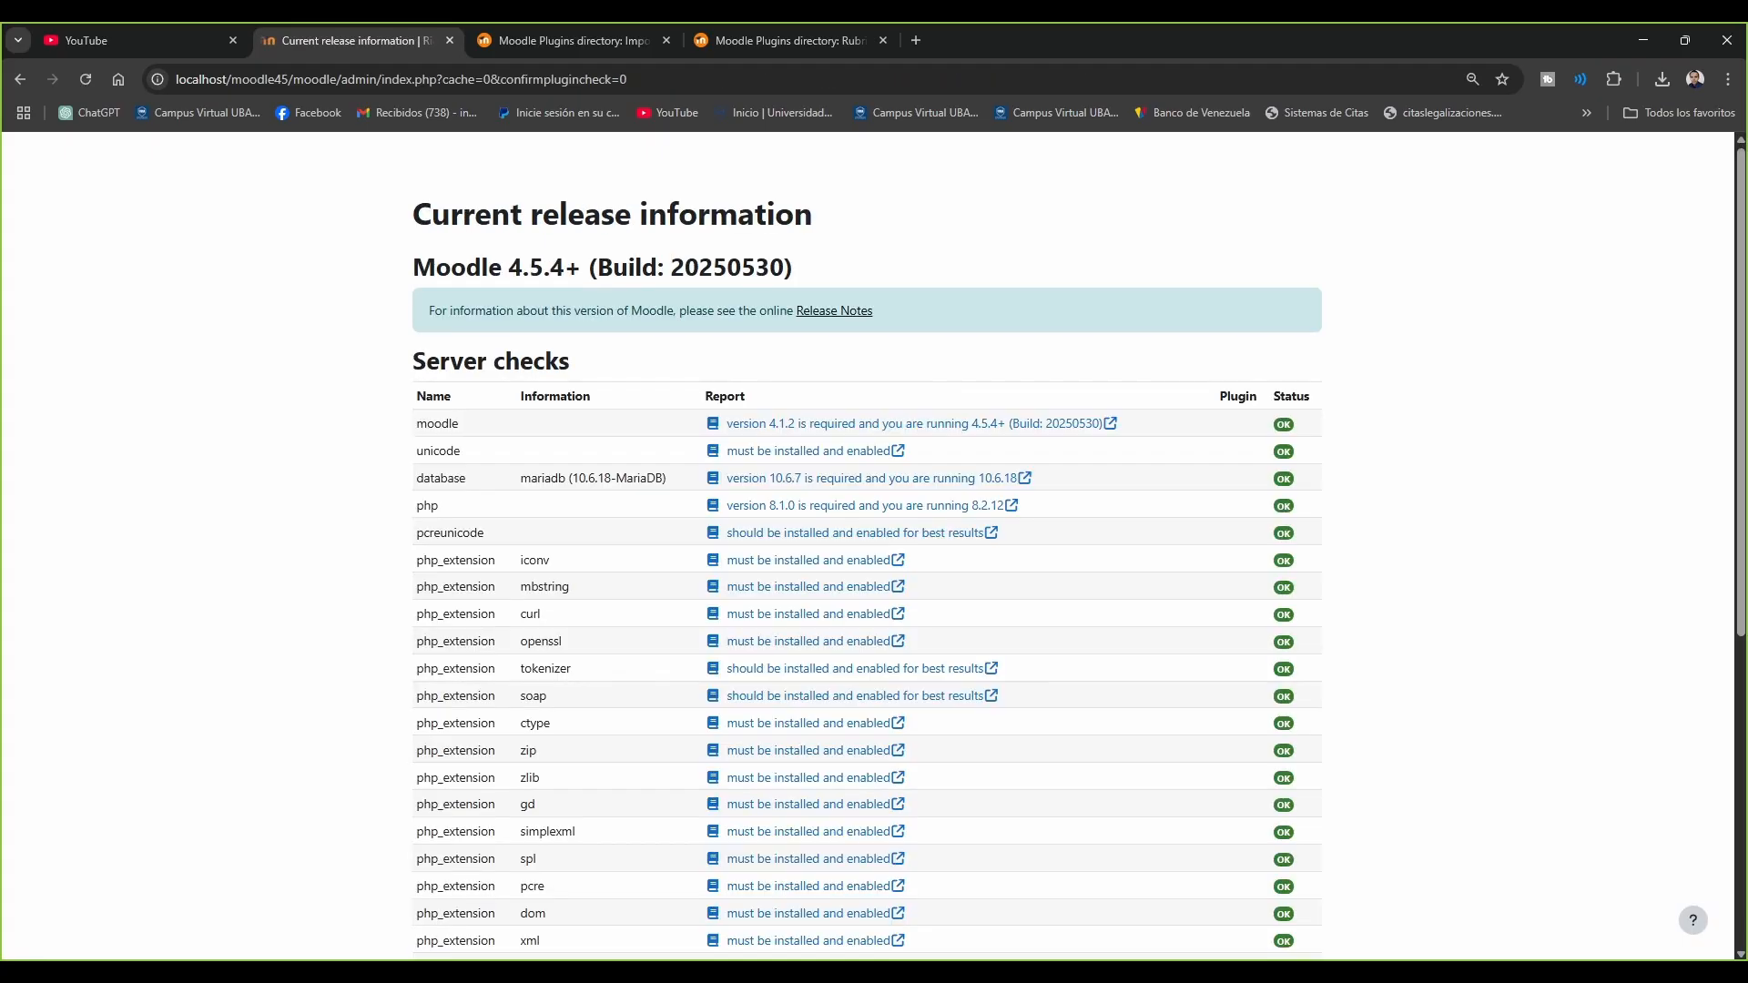
Accept the server checks and upgrade the Moodle database to install the Import rubric from CSV block
left_click_drag(1741, 377, 1741, 687)
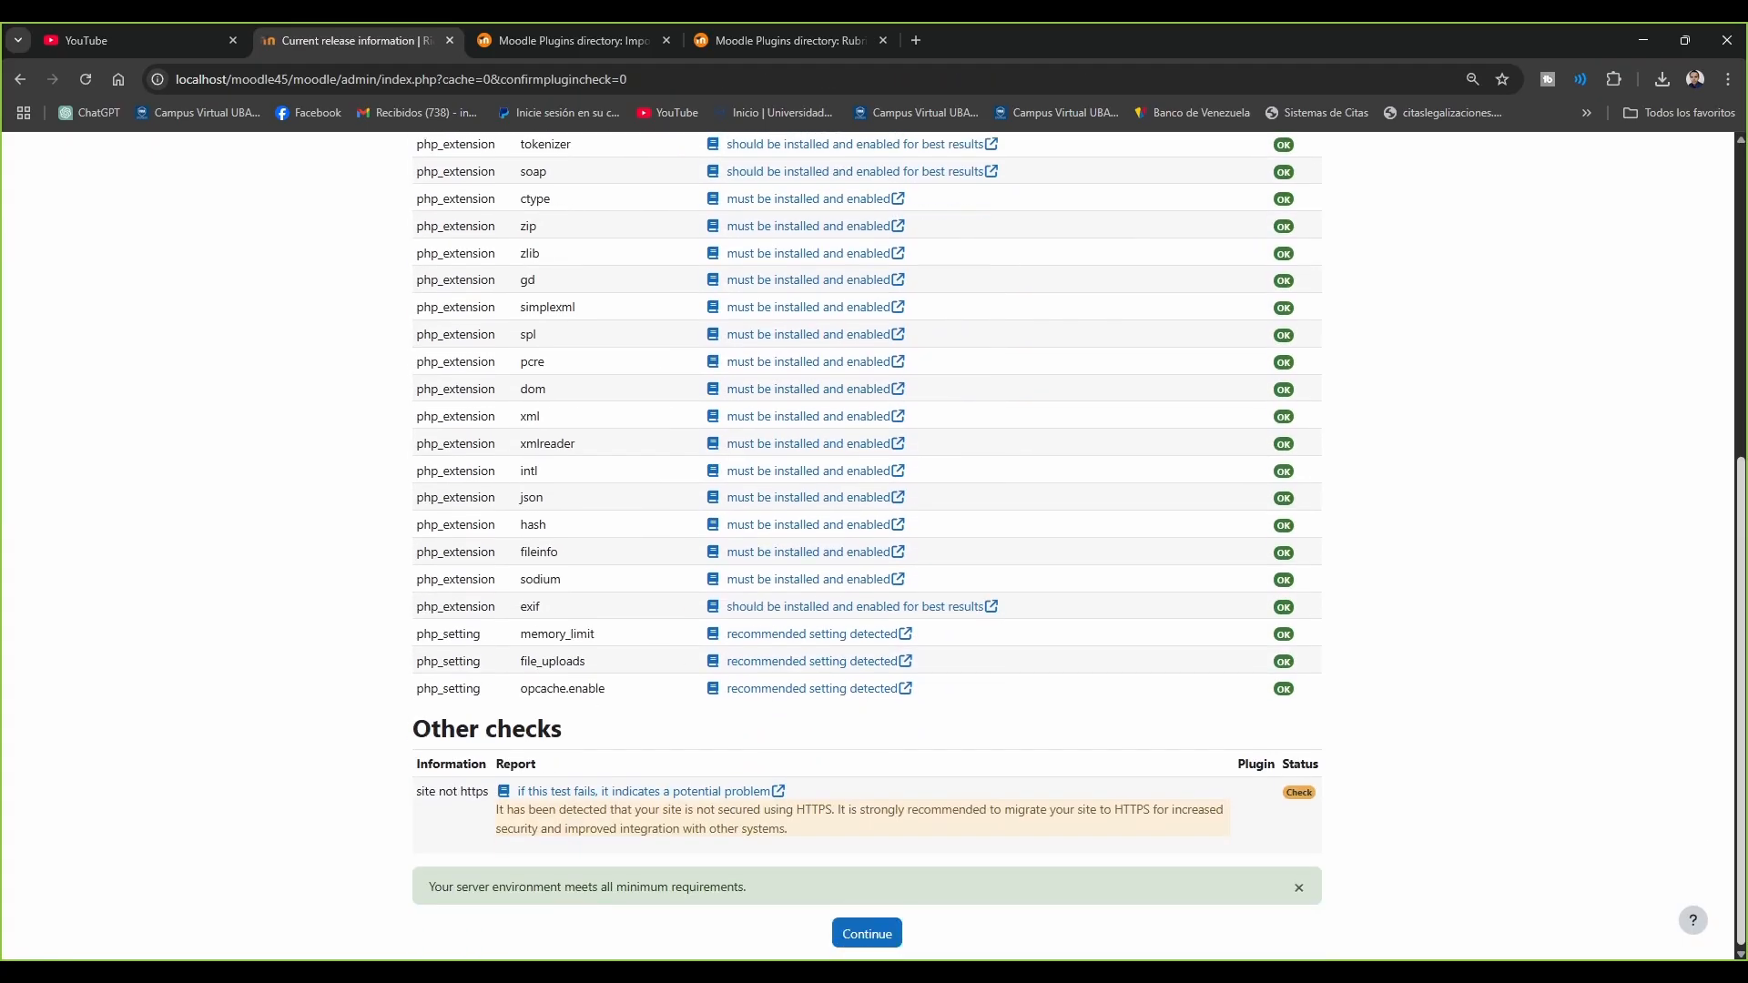
left_click(866, 933)
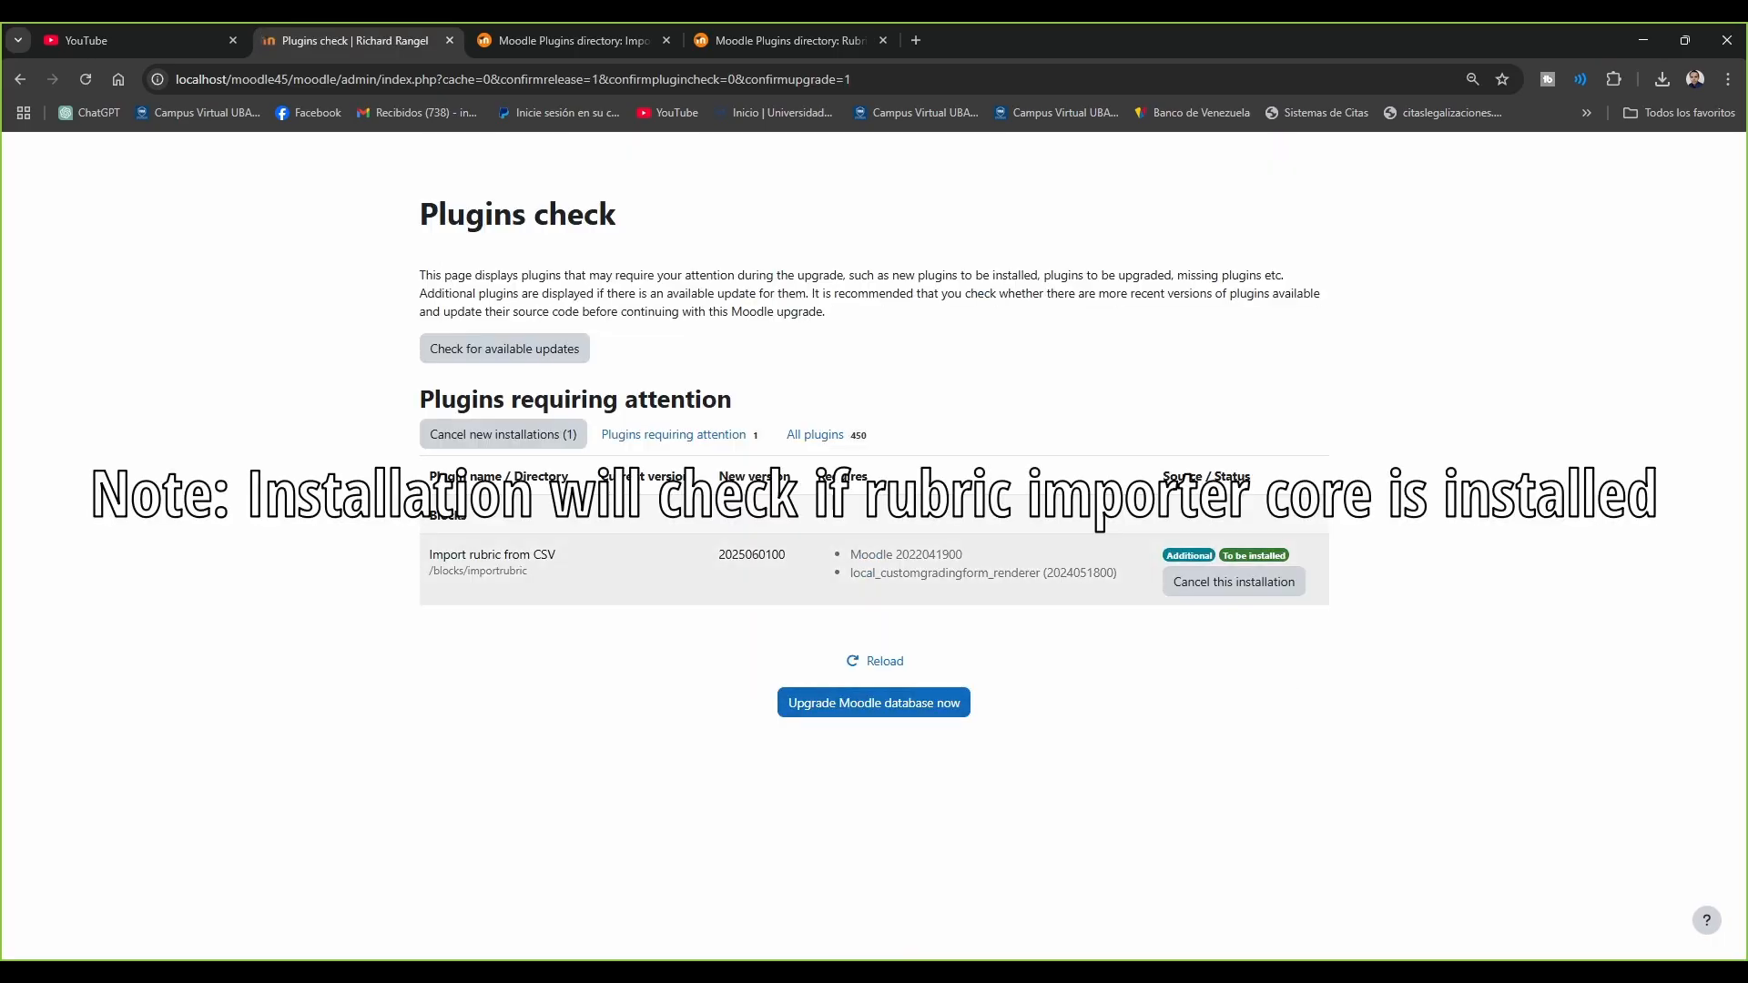
left_click_drag(850, 572, 1117, 572)
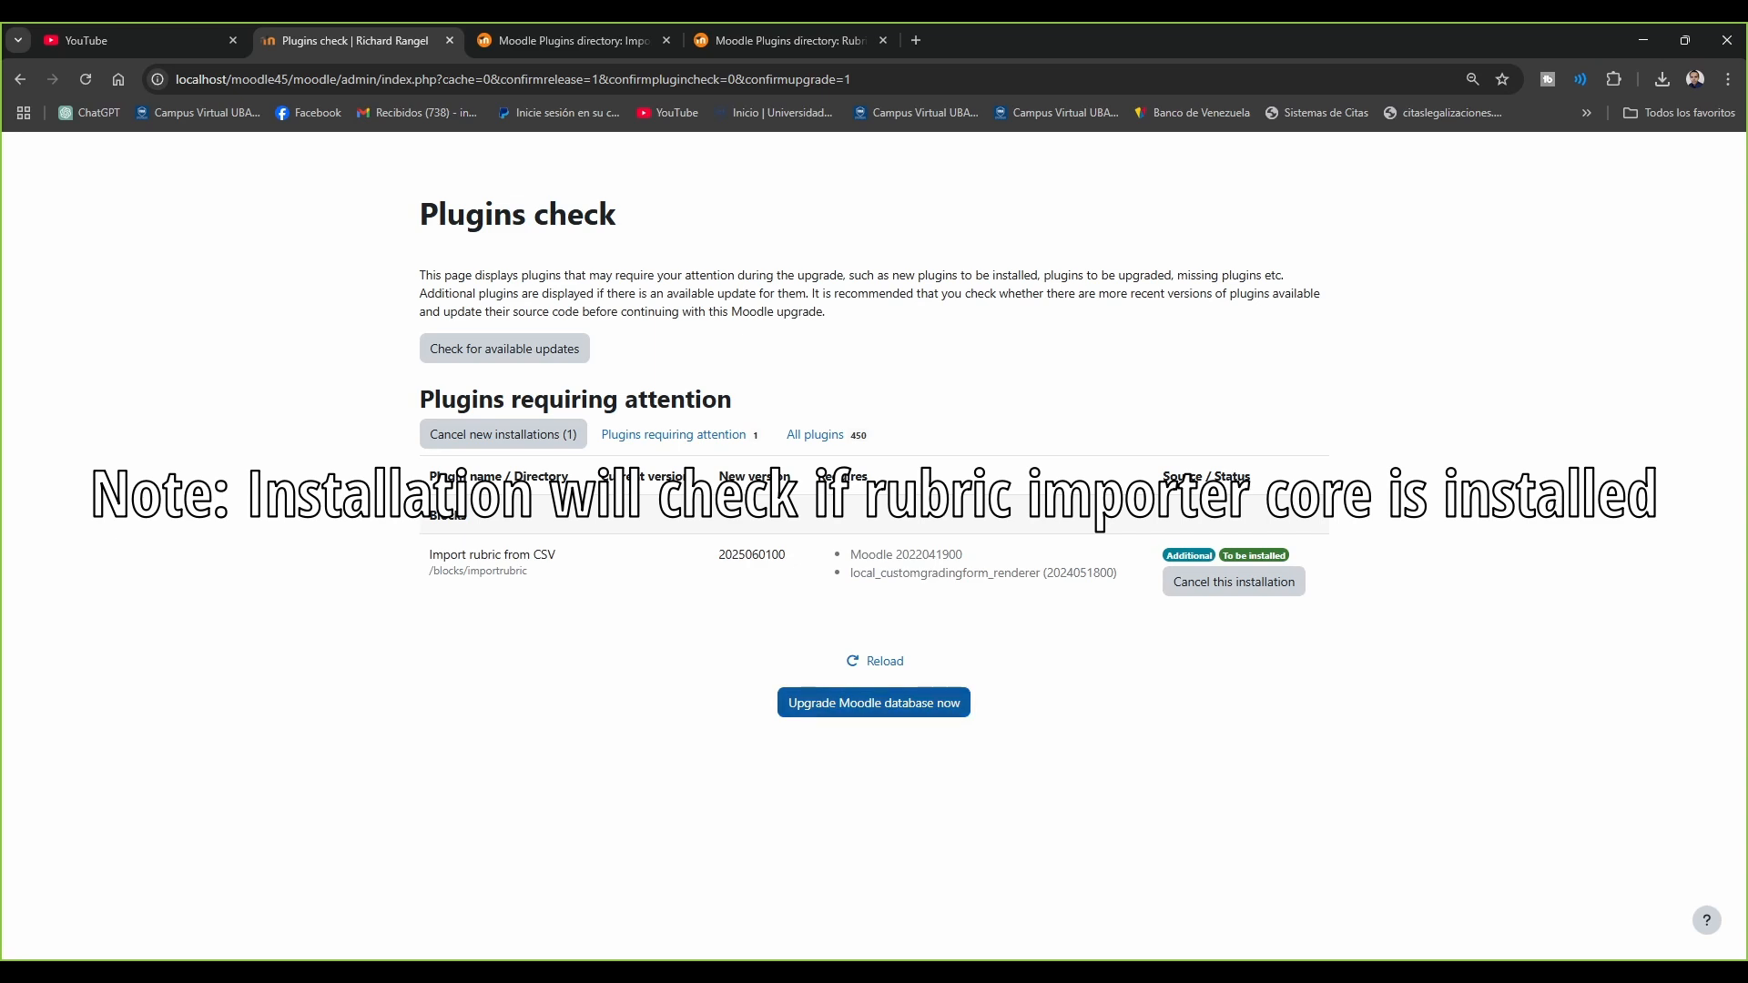
left_click(873, 703)
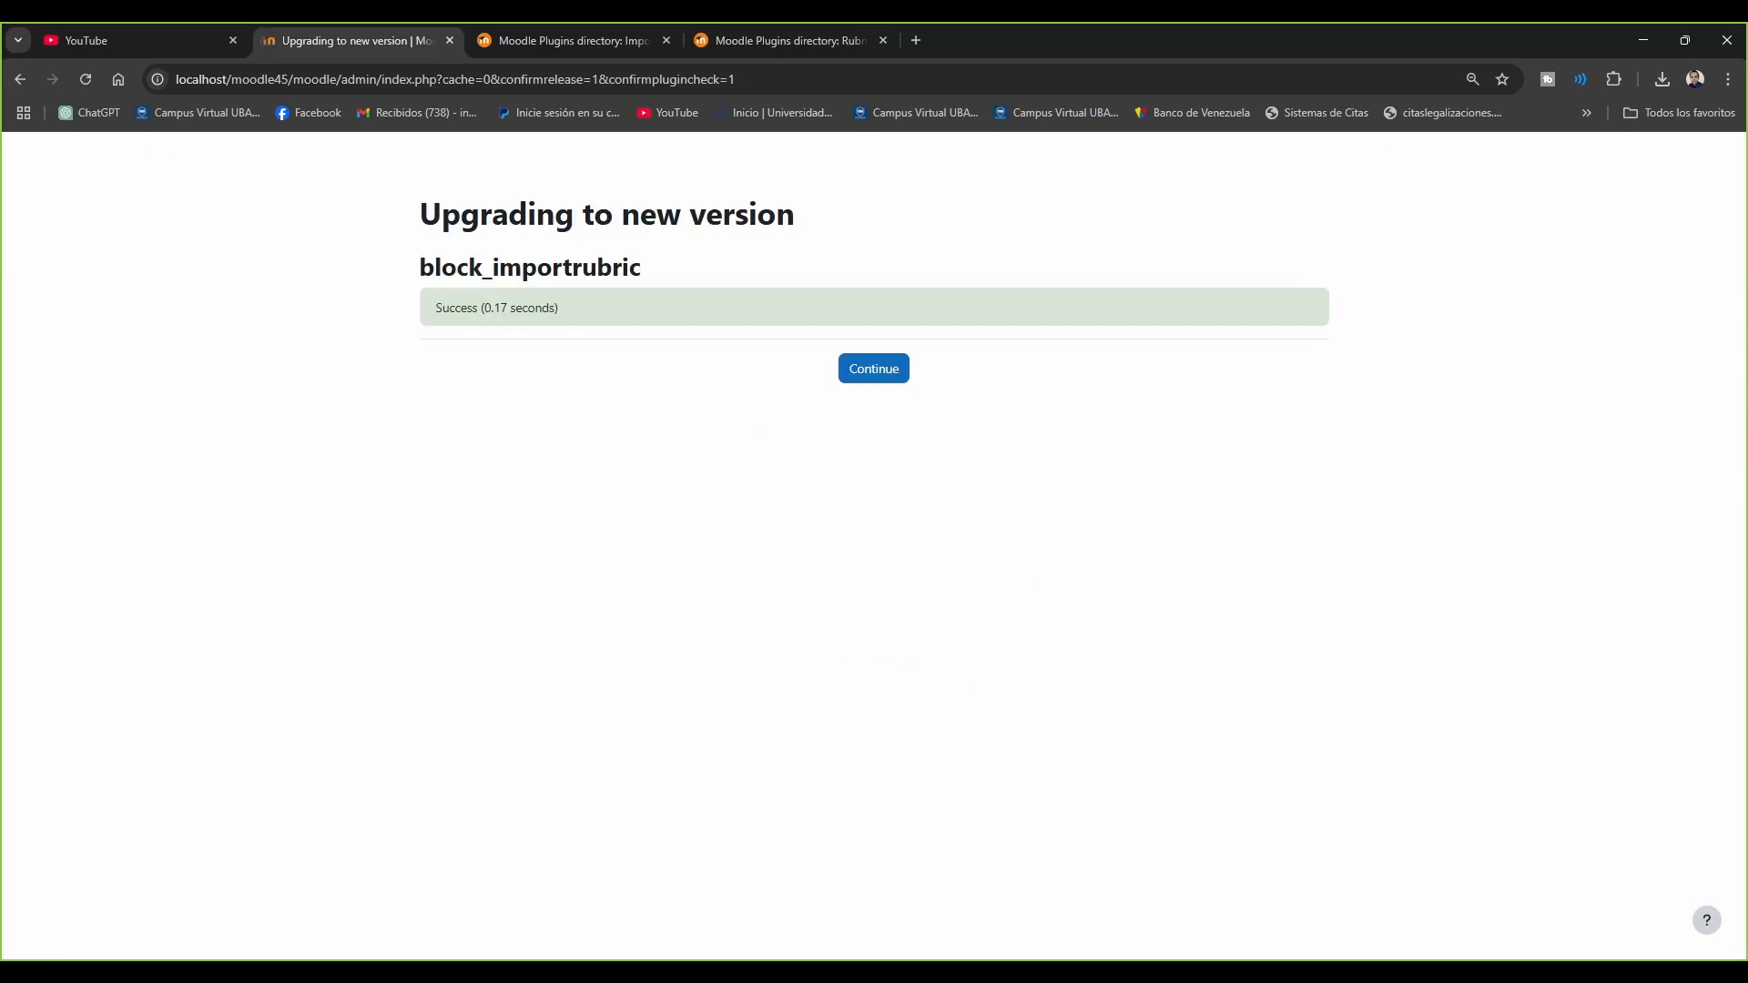
left_click(874, 369)
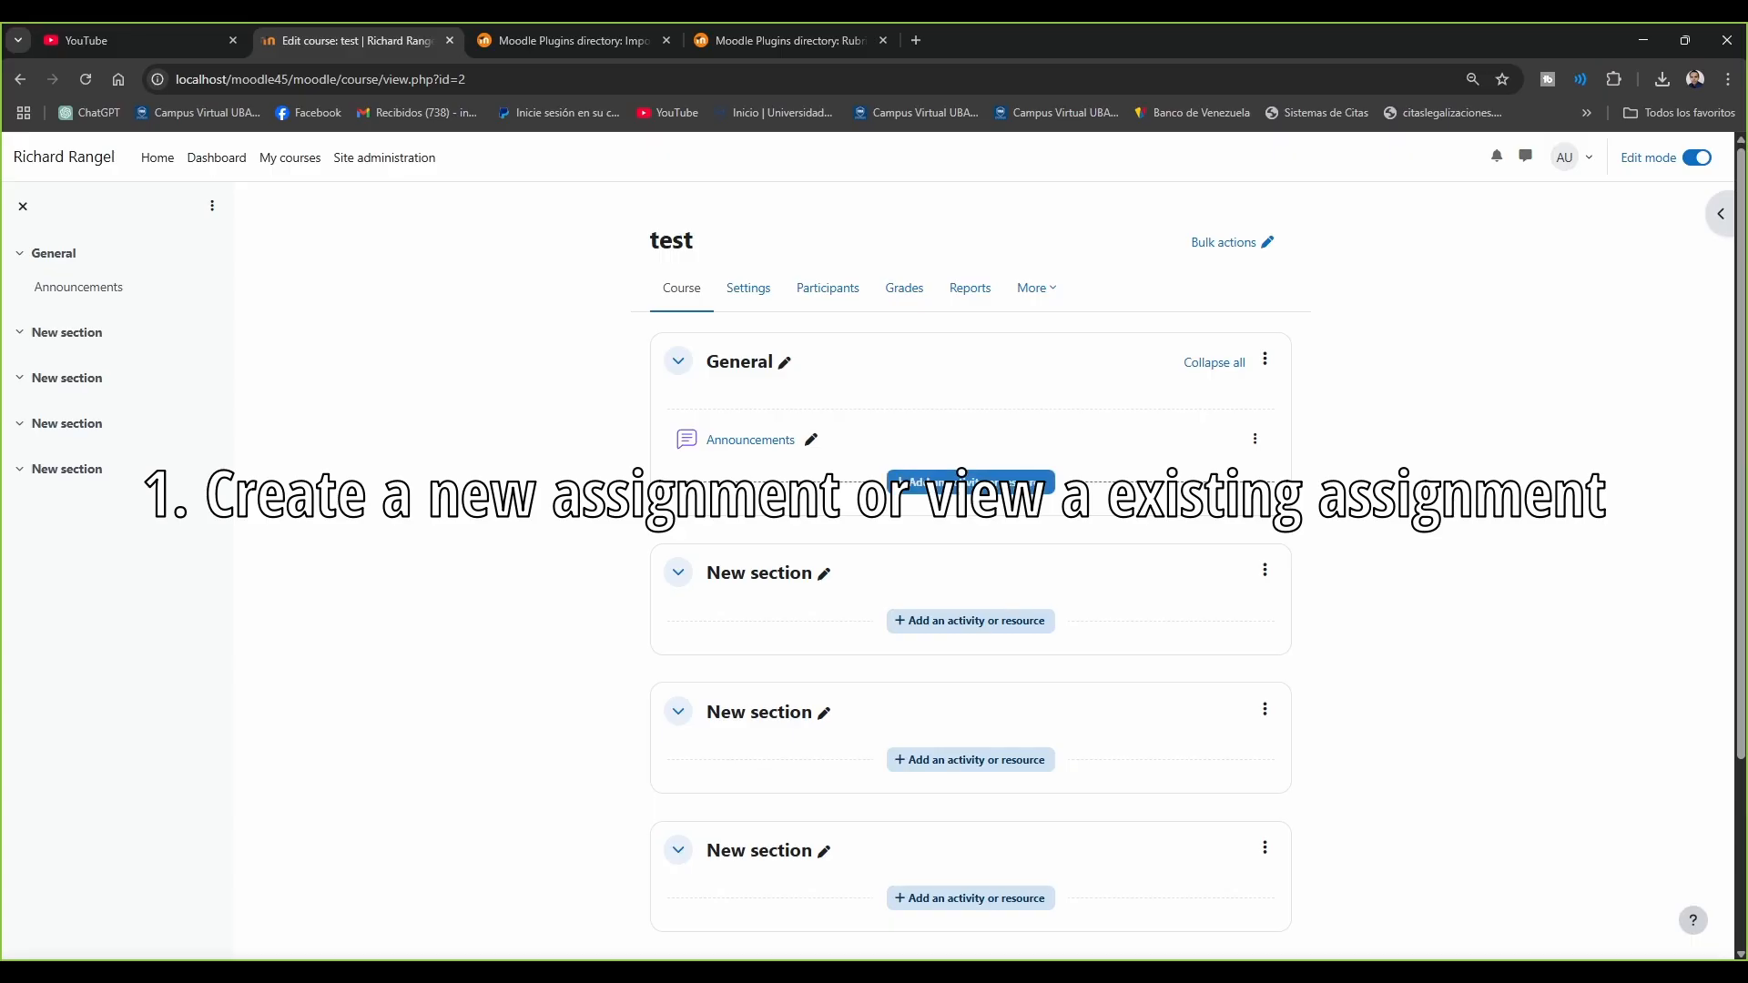
Add a new Assignment activity to the General section of the test course and name it "Assign test"
left_click(970, 482)
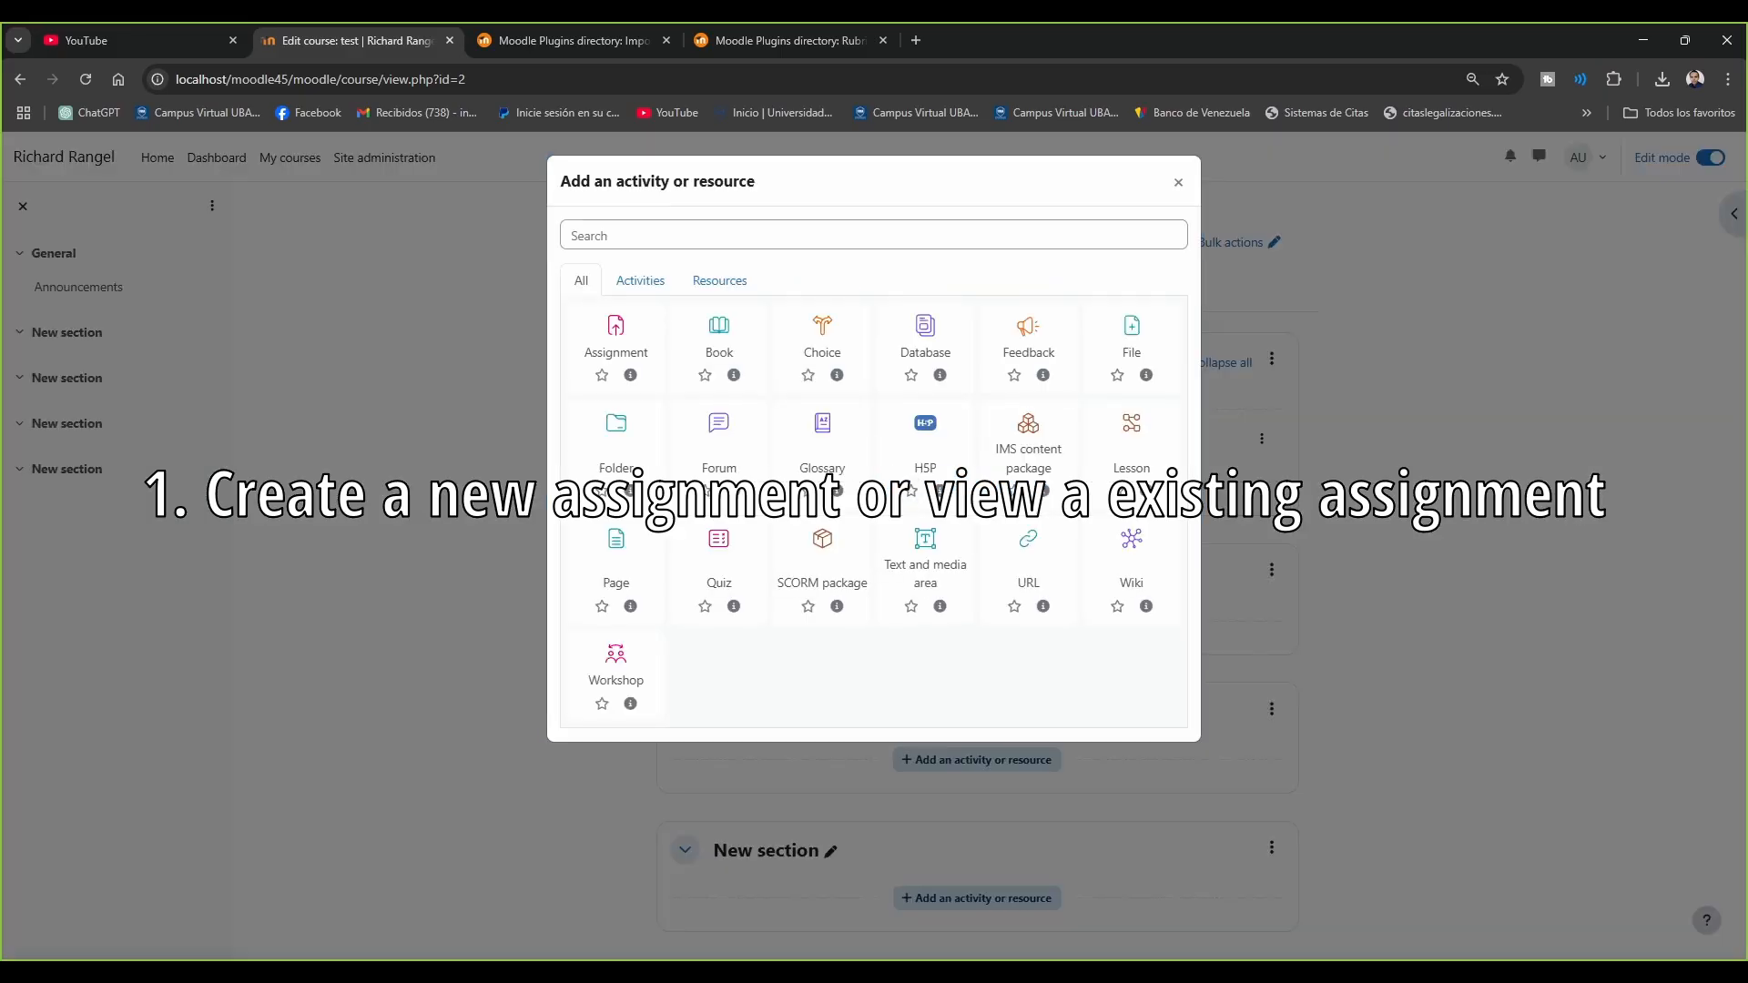
left_click(617, 337)
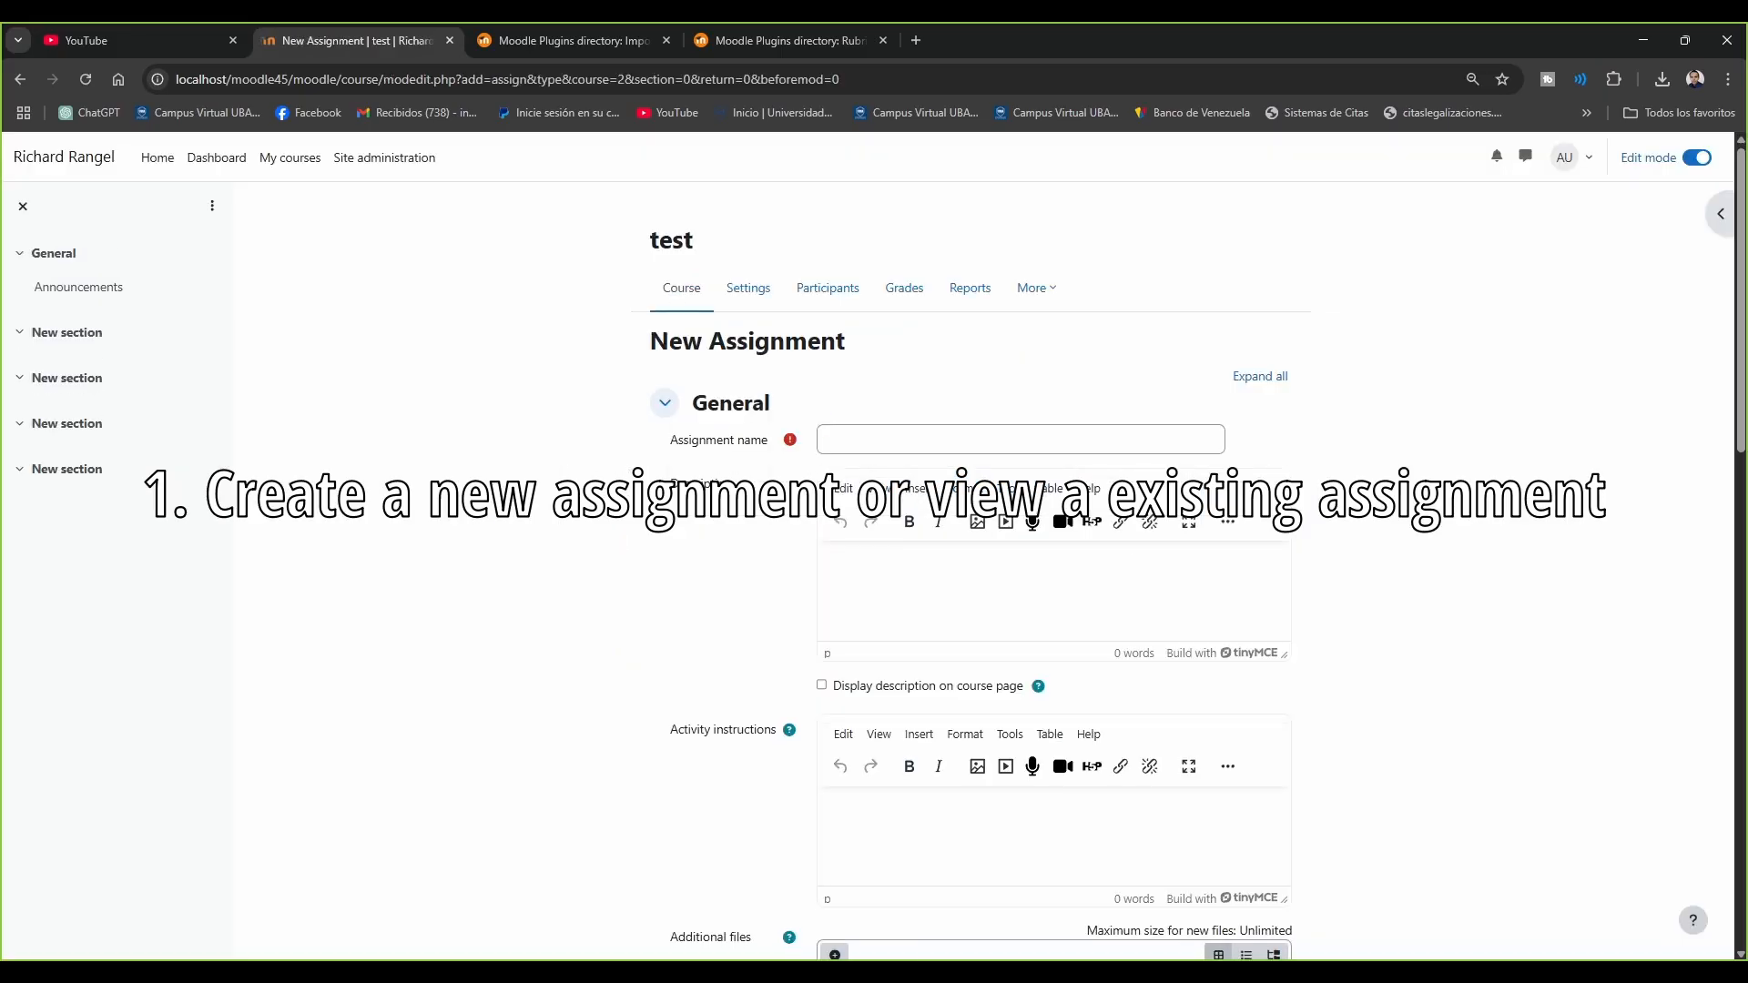
left_click(937, 440)
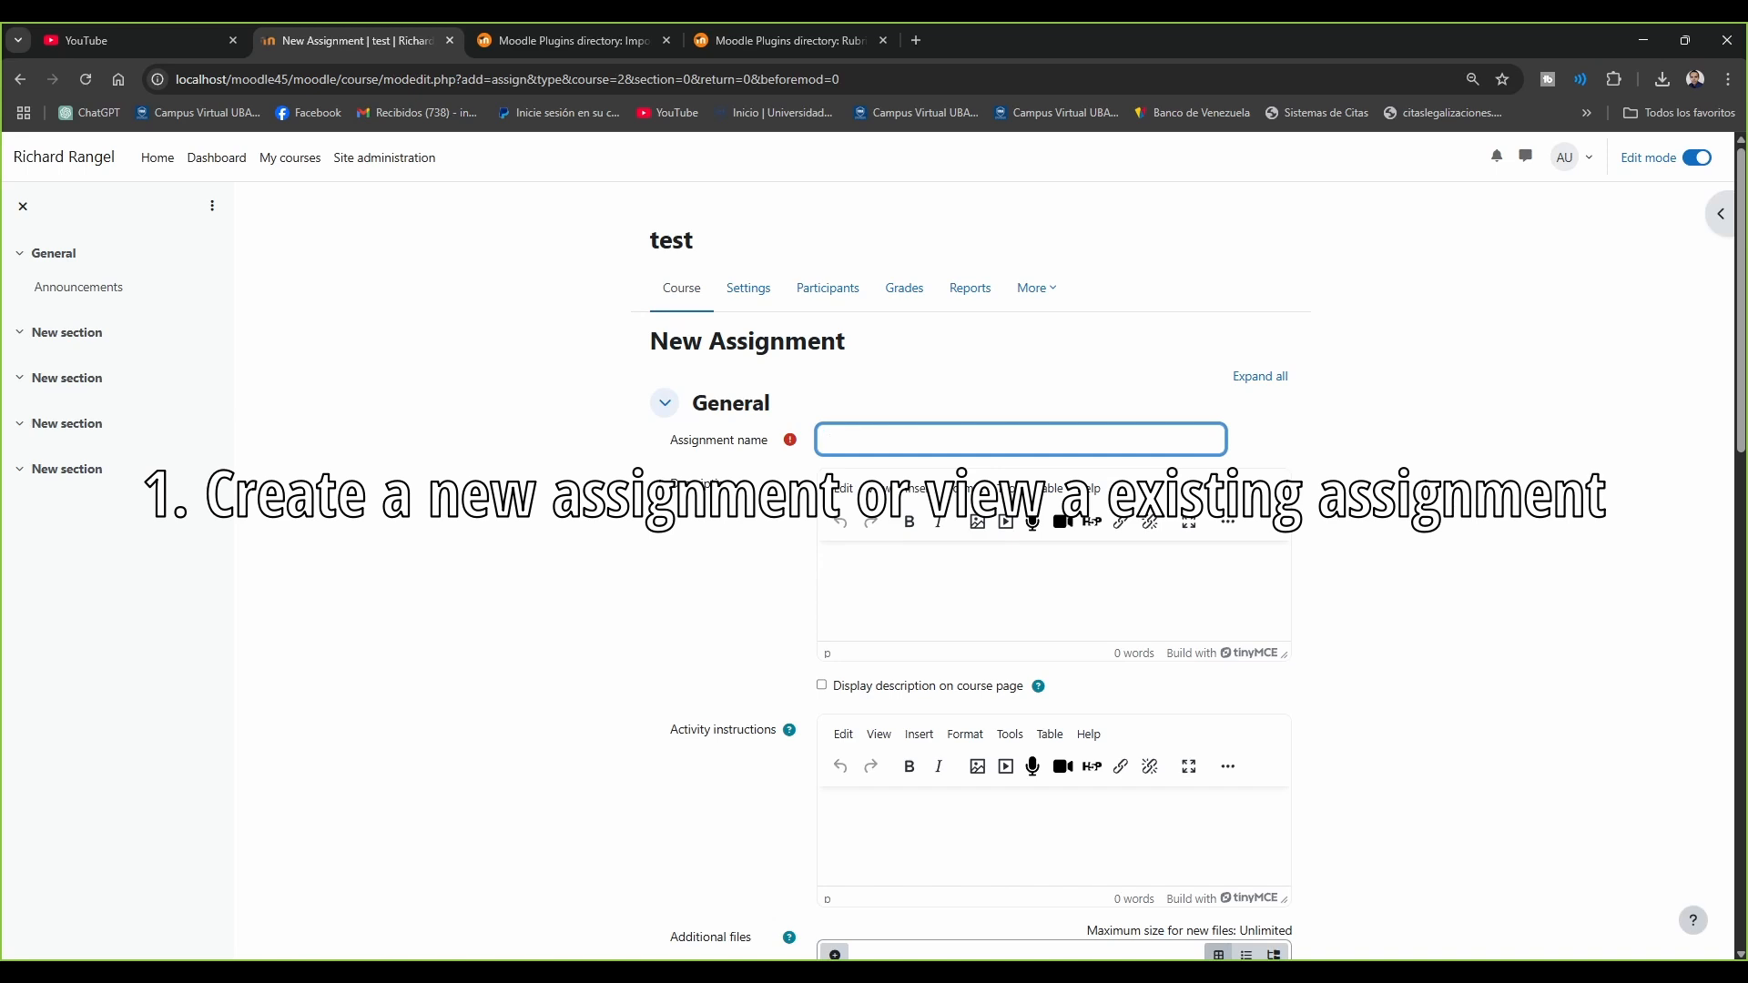
type("Assign test")
key("Tab")
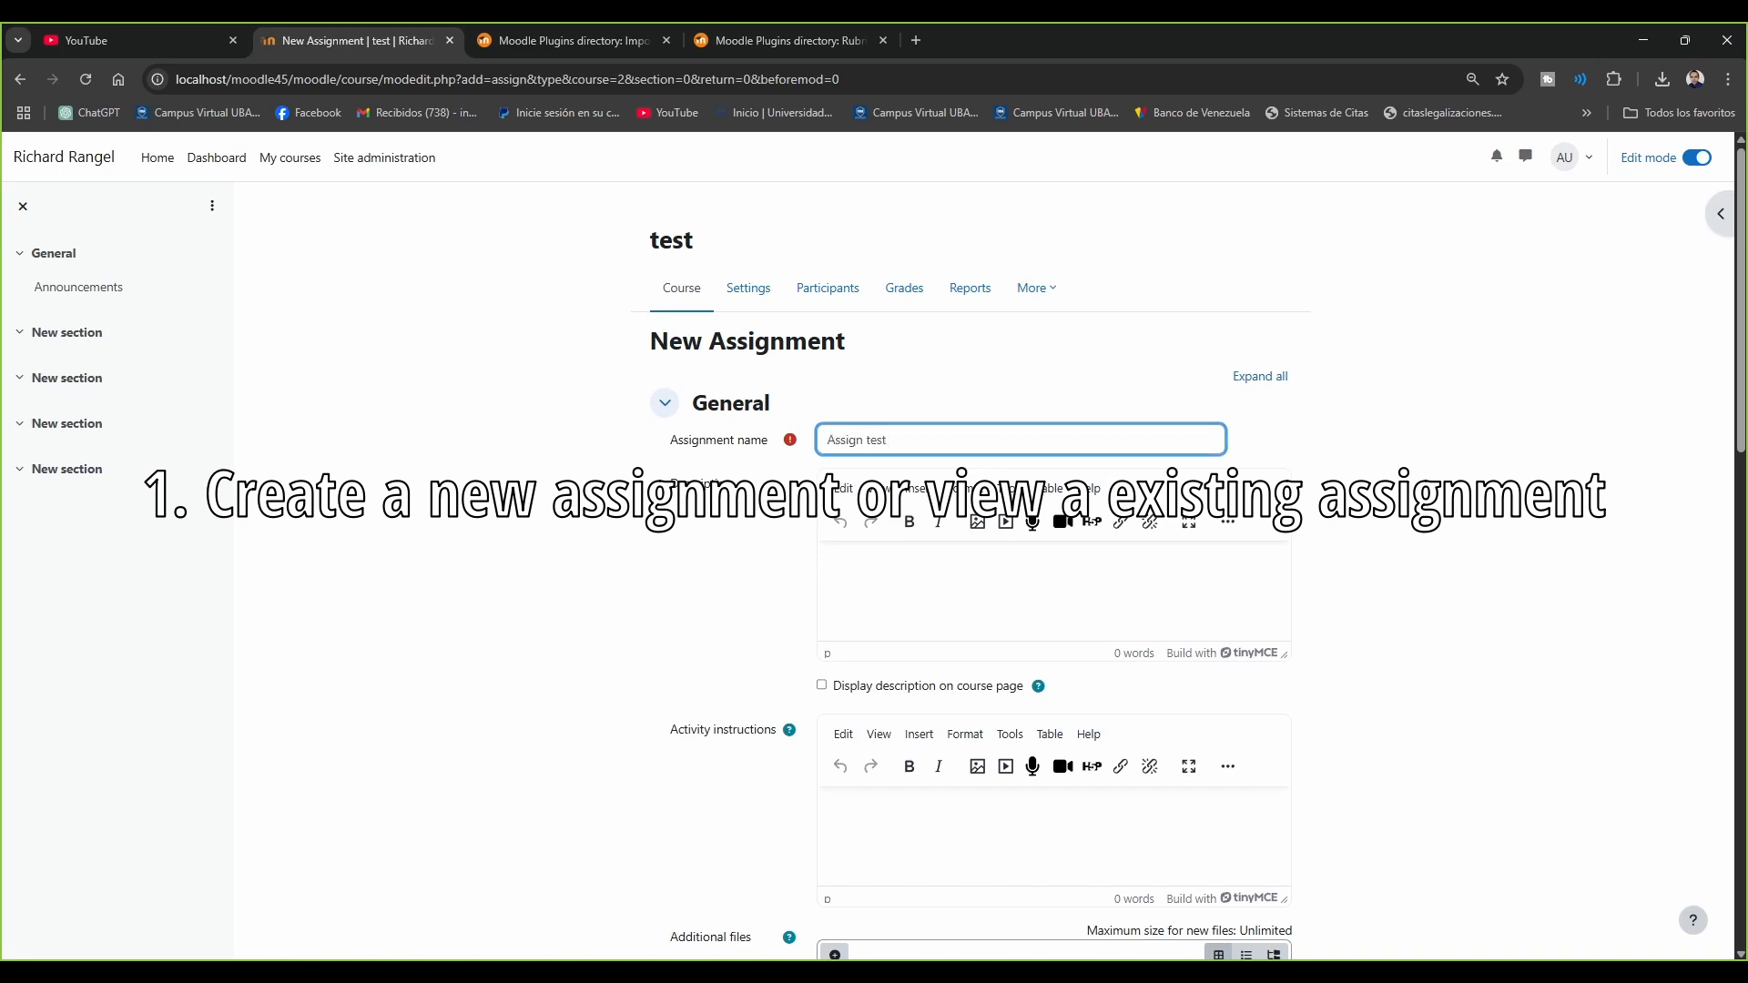
Set the new assignment's grading method to Rubric, and save it to display the assignment's main page
scroll(987, 565, "down", 9)
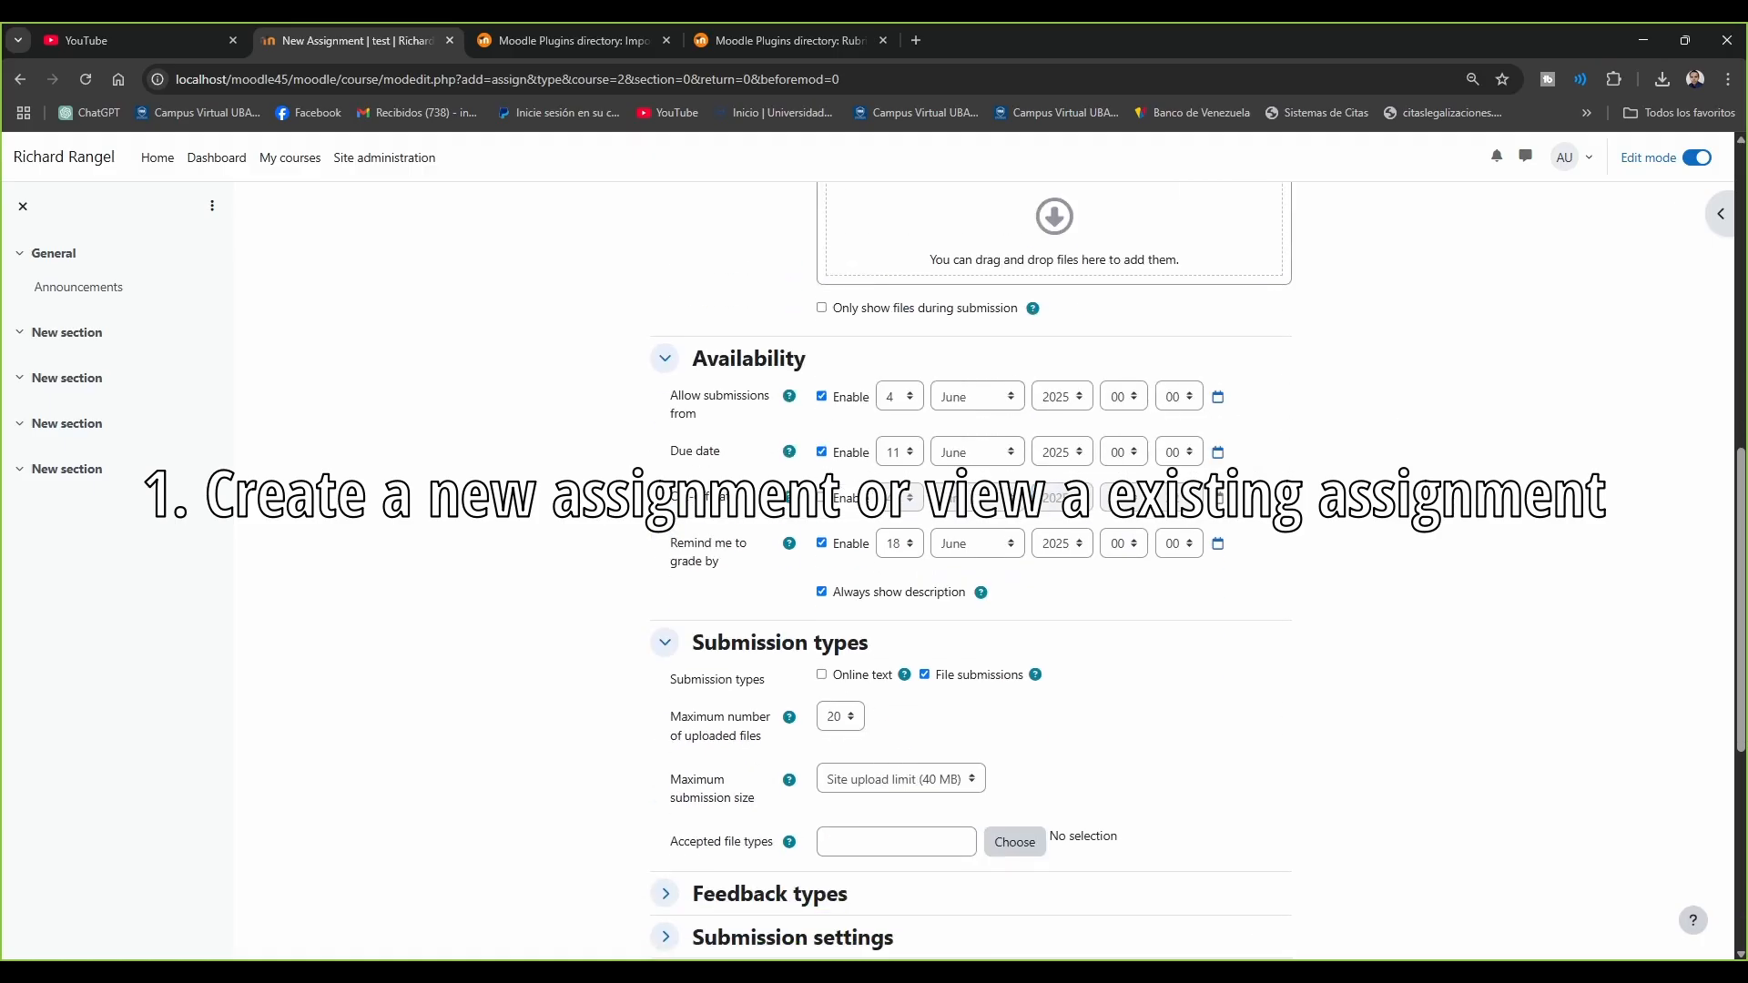
scroll(988, 564, "down", 5)
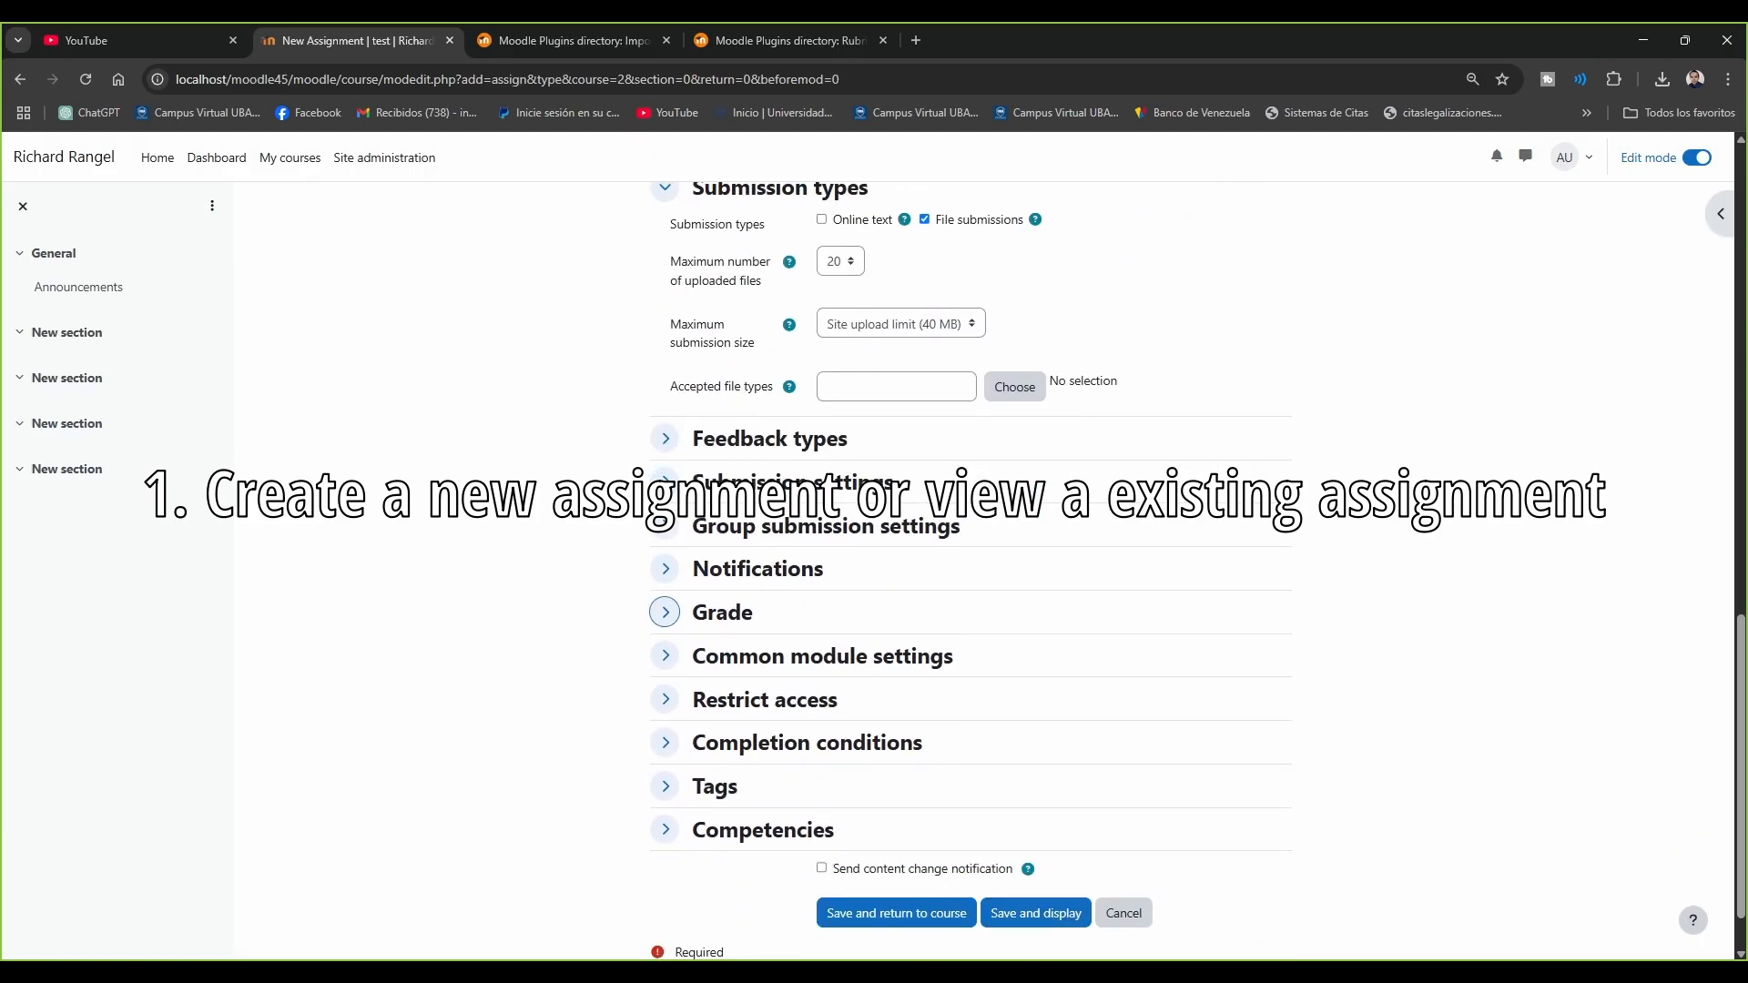
left_click(665, 612)
scroll(988, 565, "down", 3)
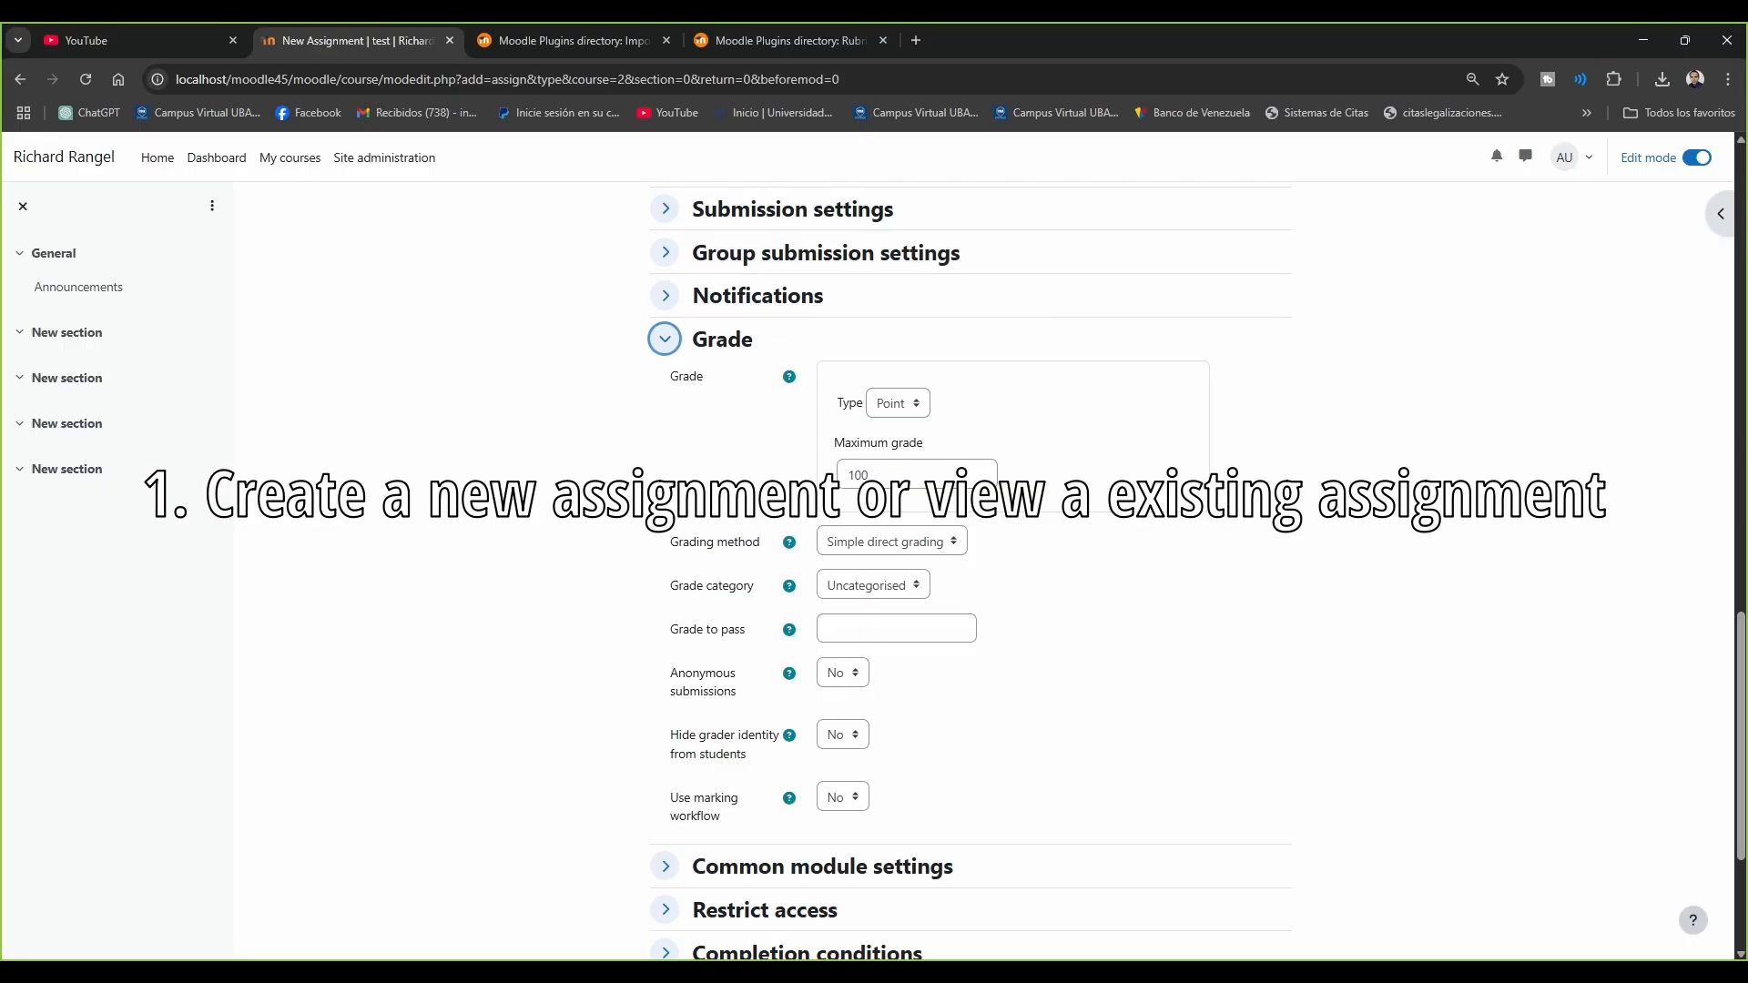
left_click(891, 542)
left_click(845, 599)
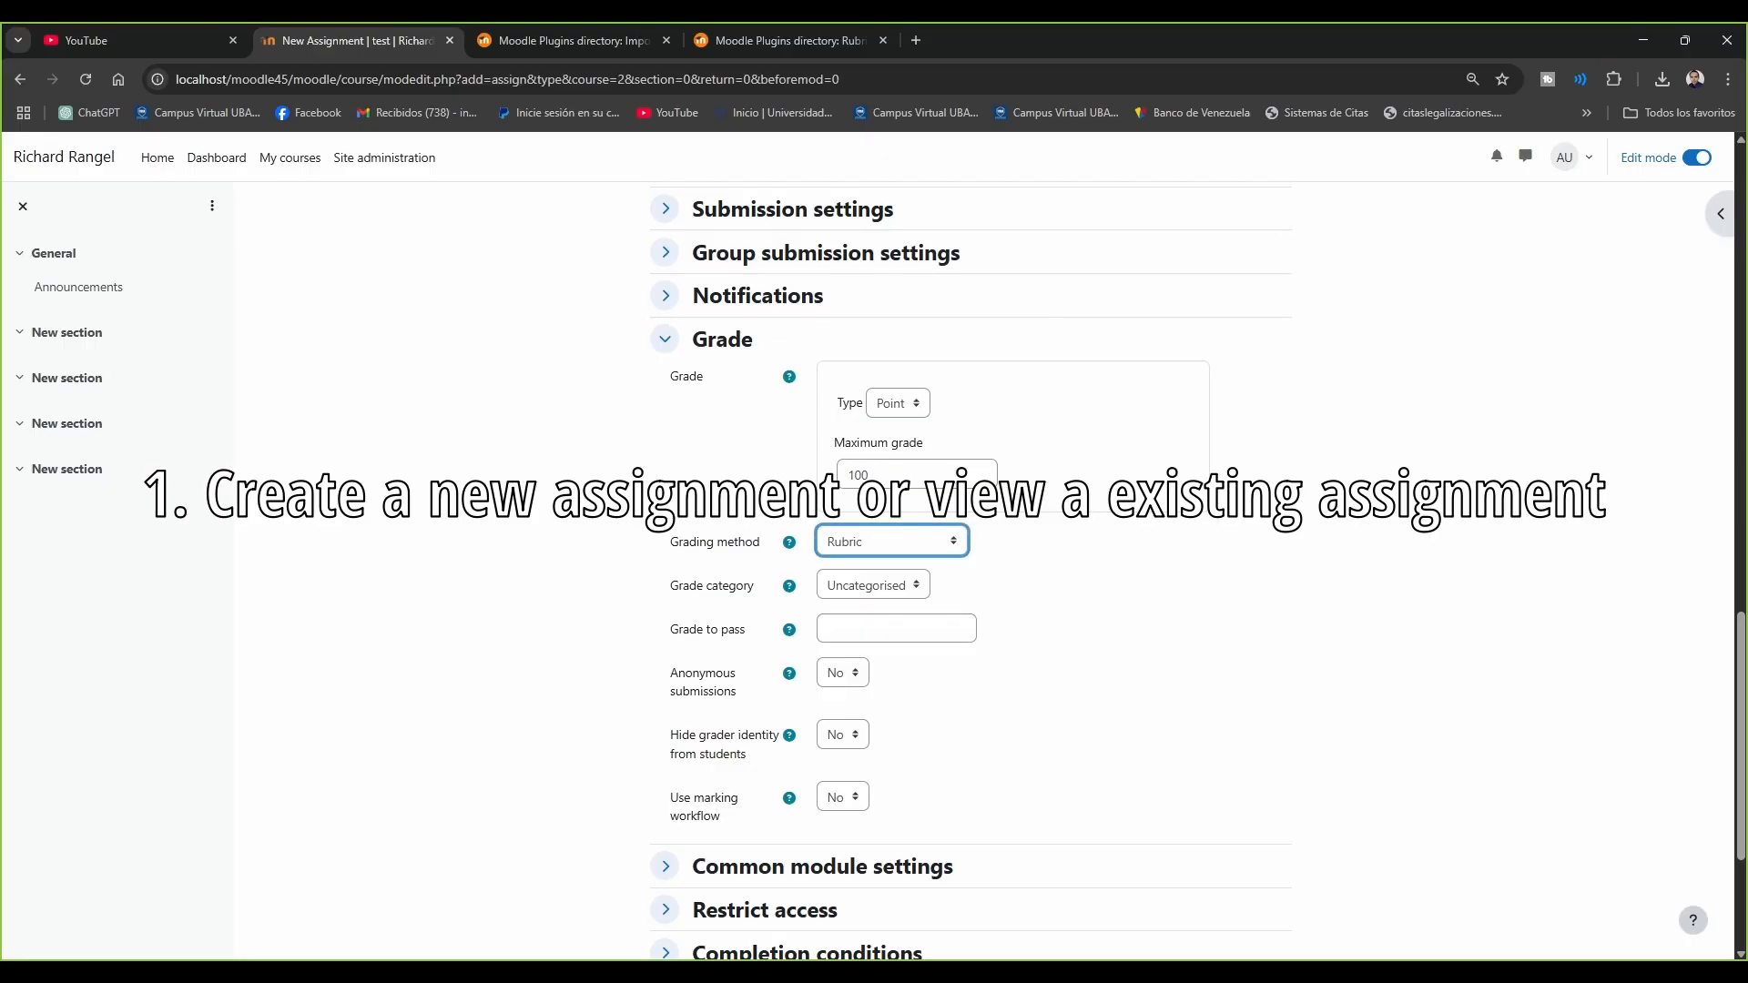
left_click(873, 585)
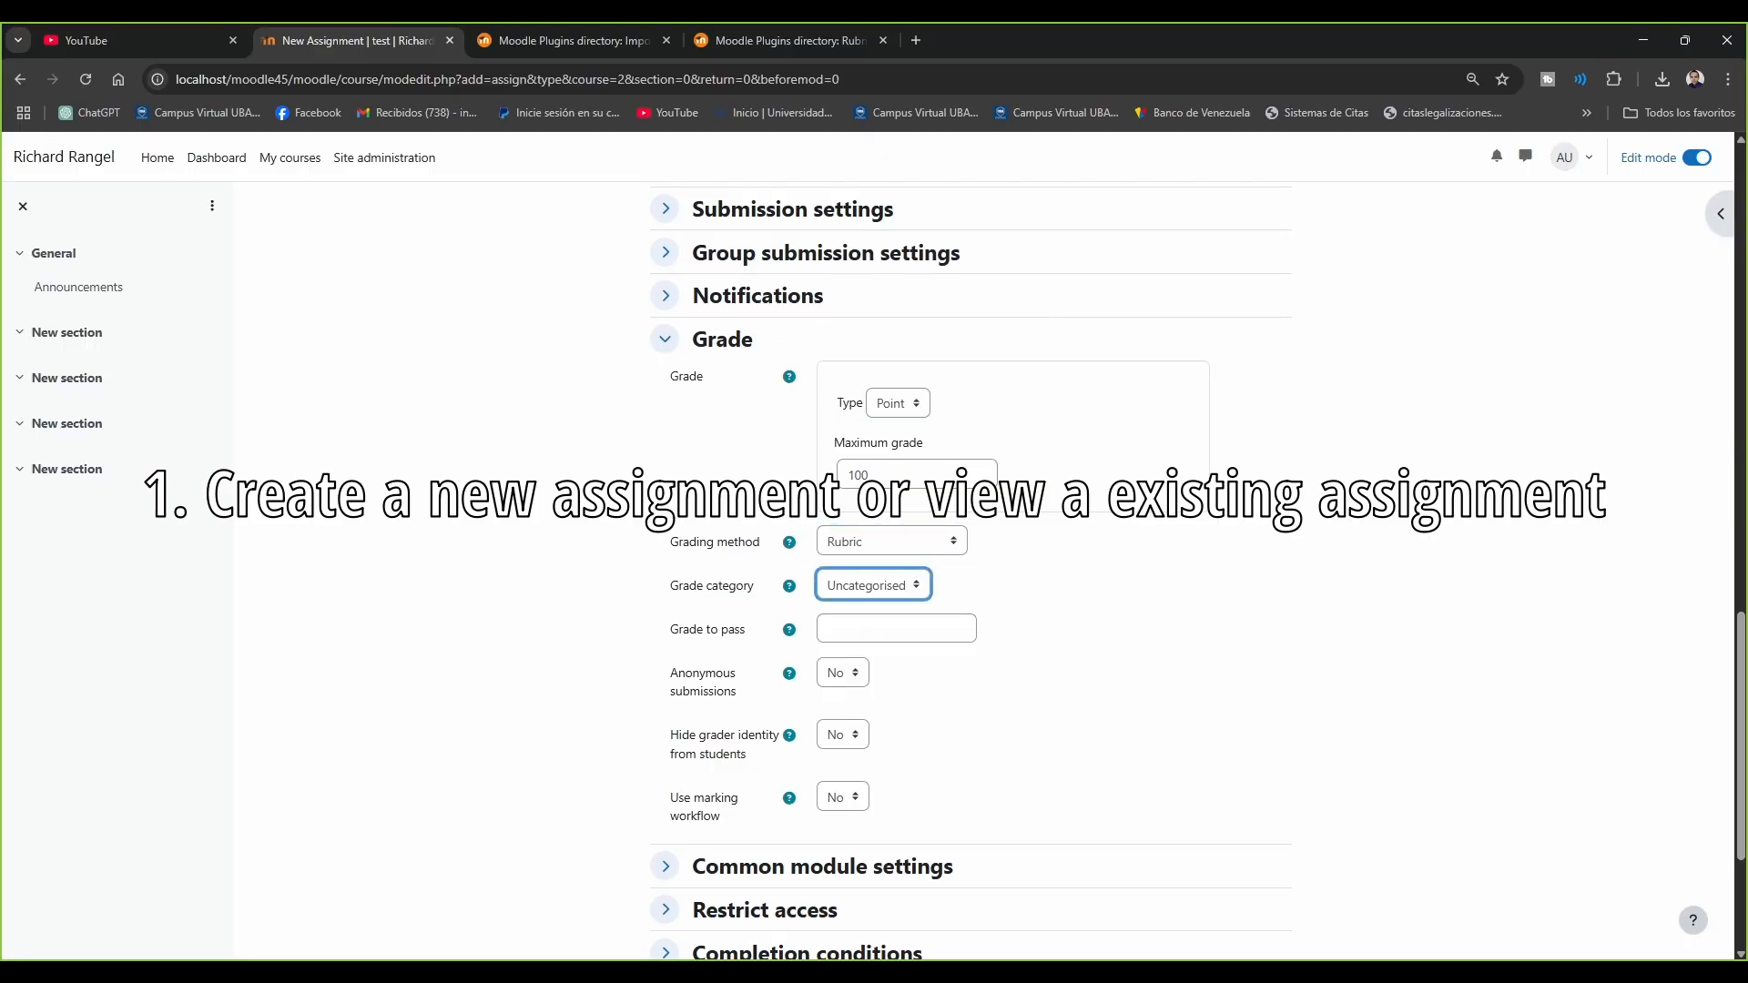
scroll(971, 583, "down", 4)
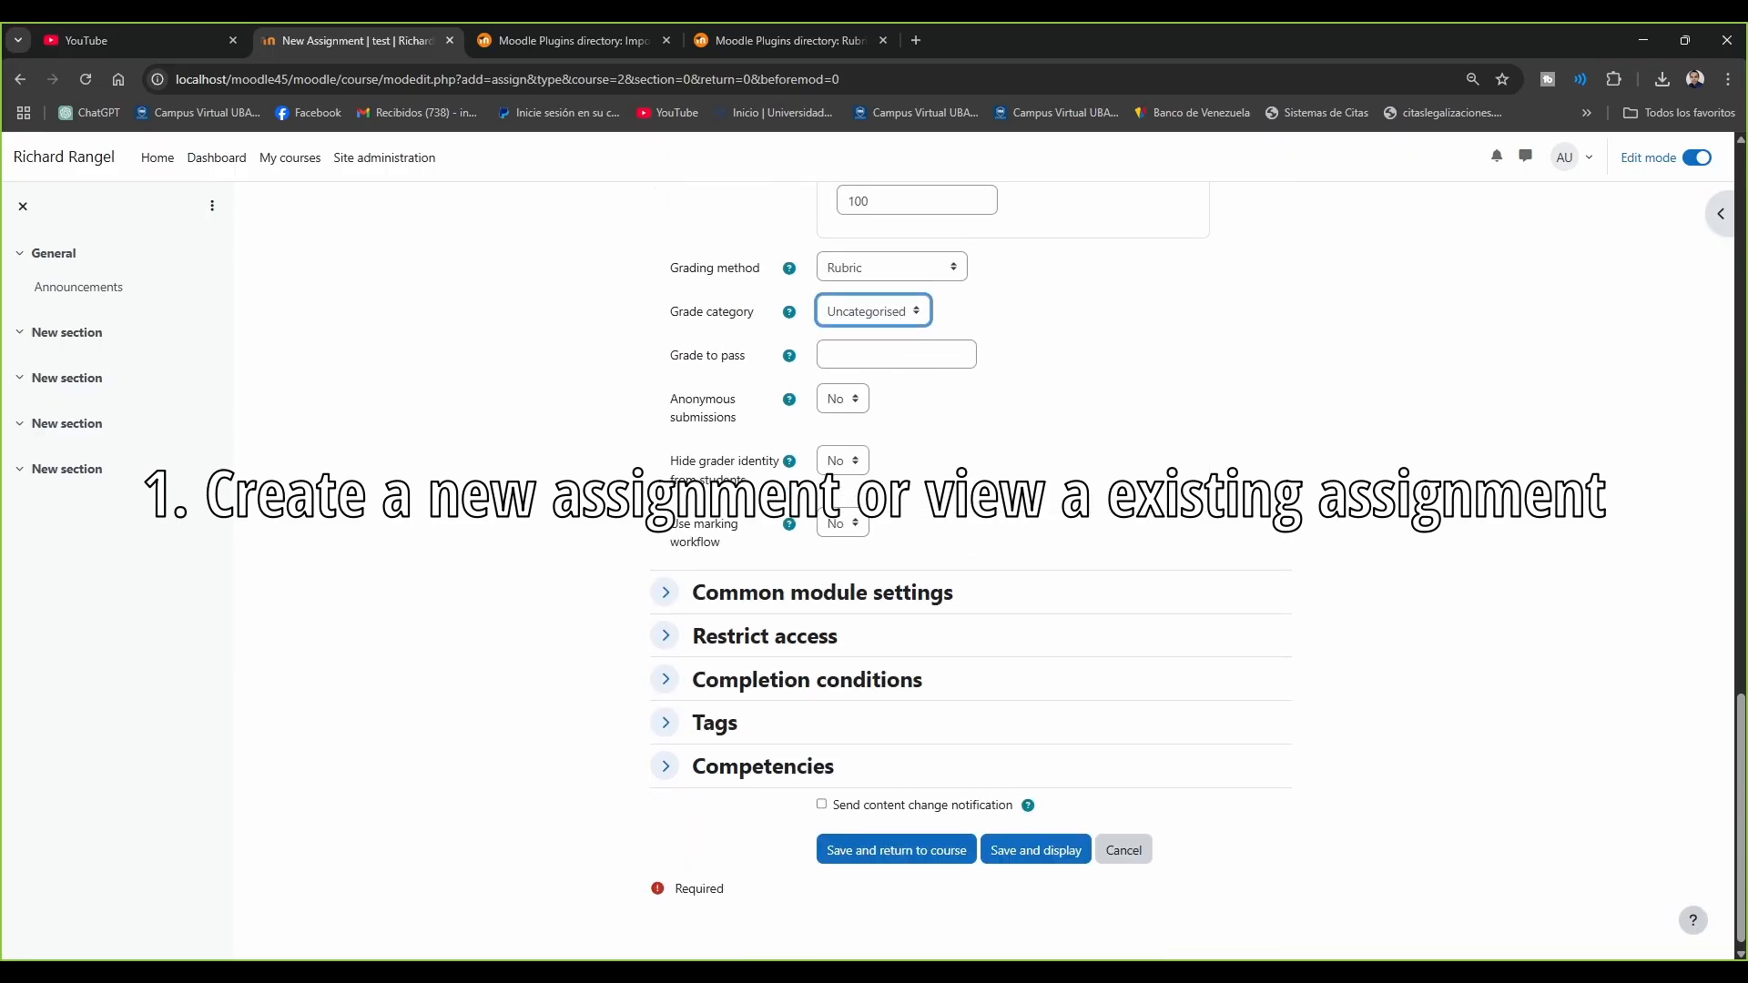
left_click(1036, 843)
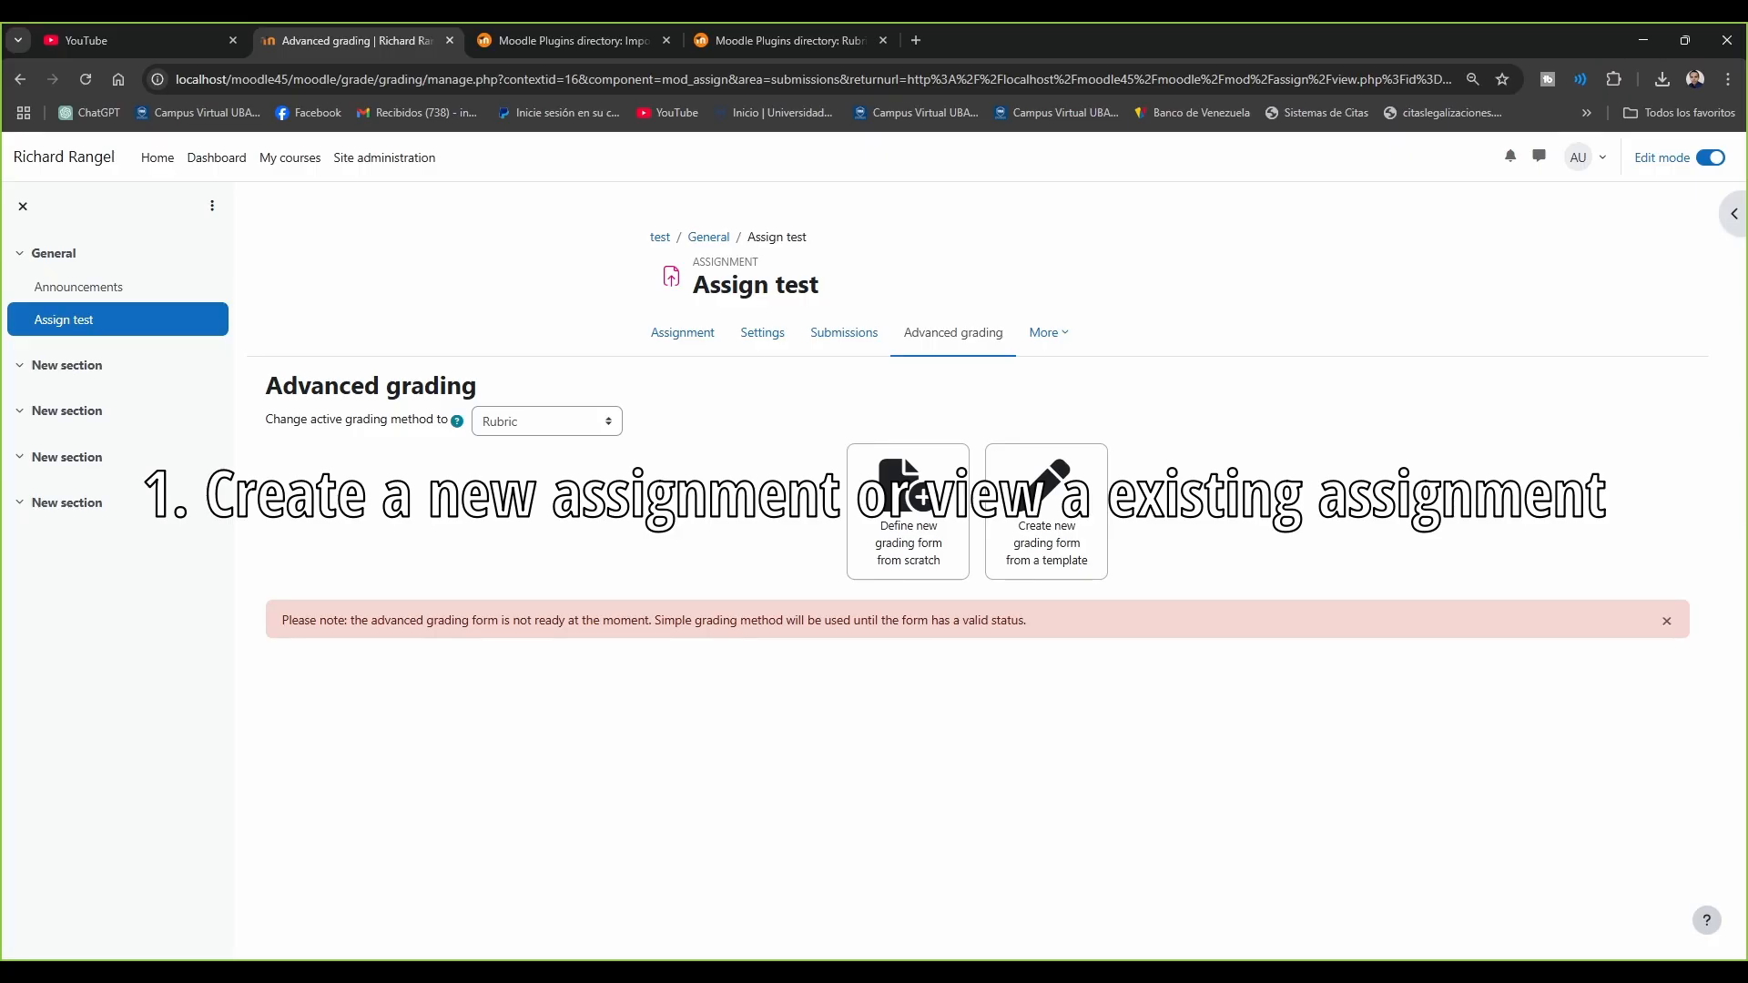
left_click(76, 320)
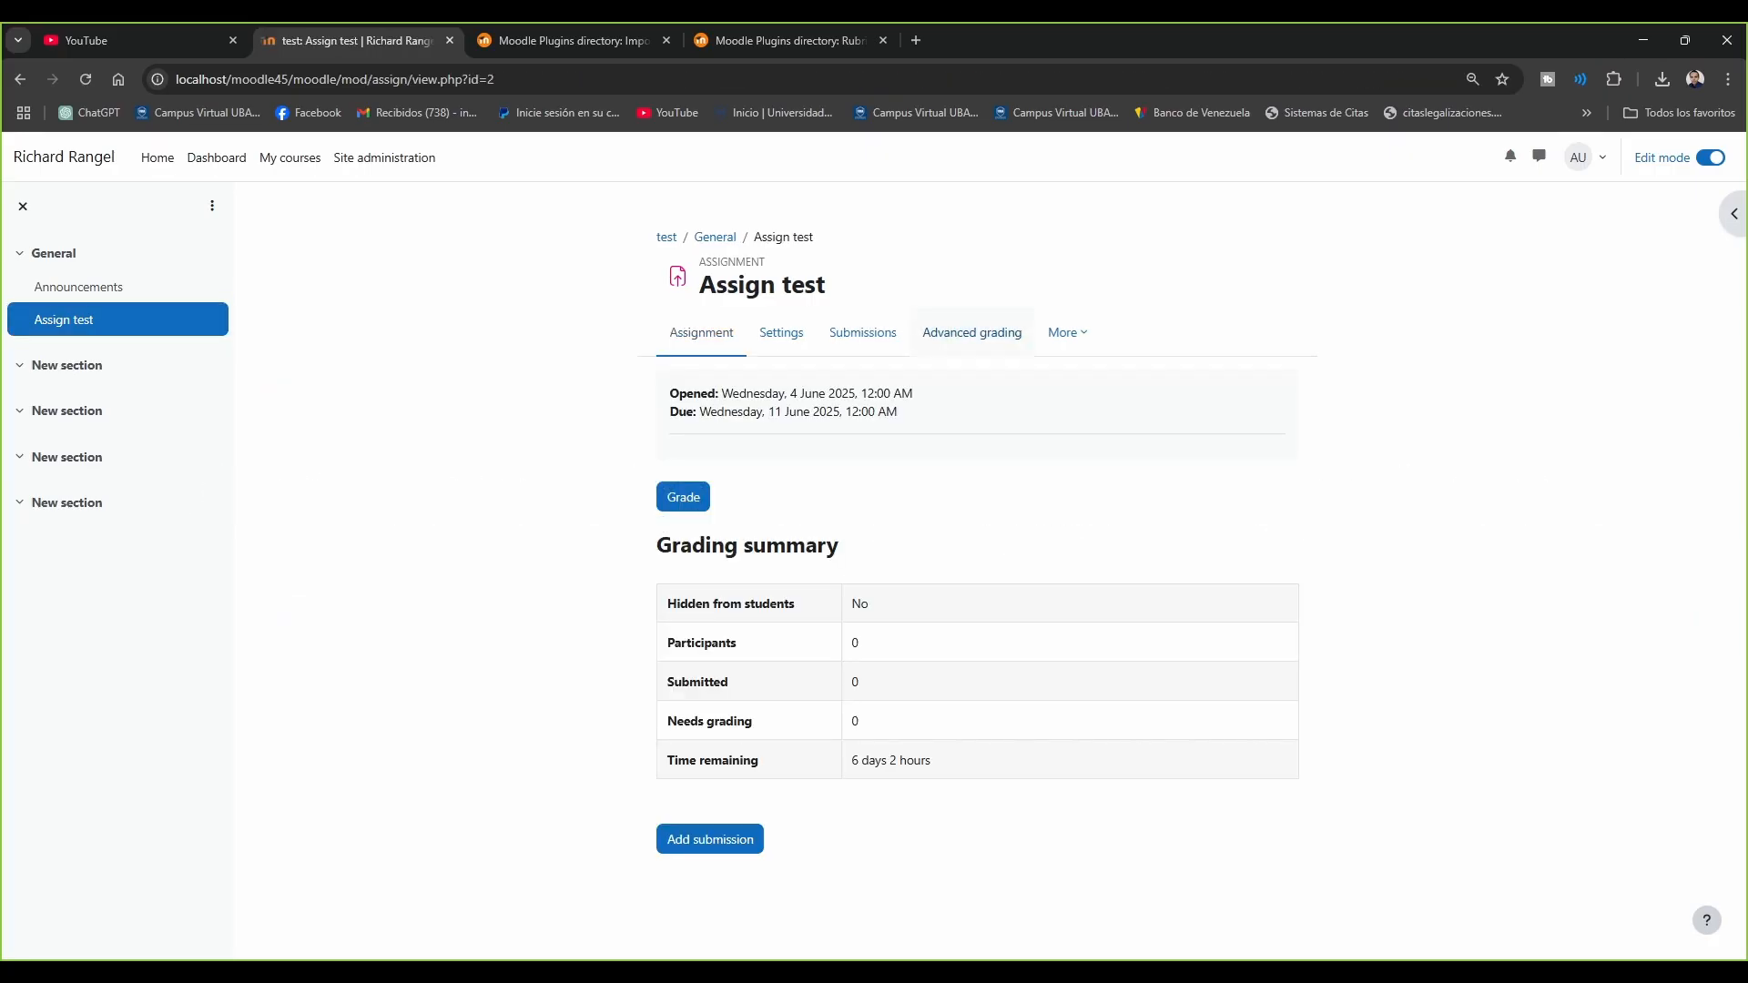
Add the "Import rubric from CSV" block to the Assign test page and turn off edit mode
left_click(1733, 214)
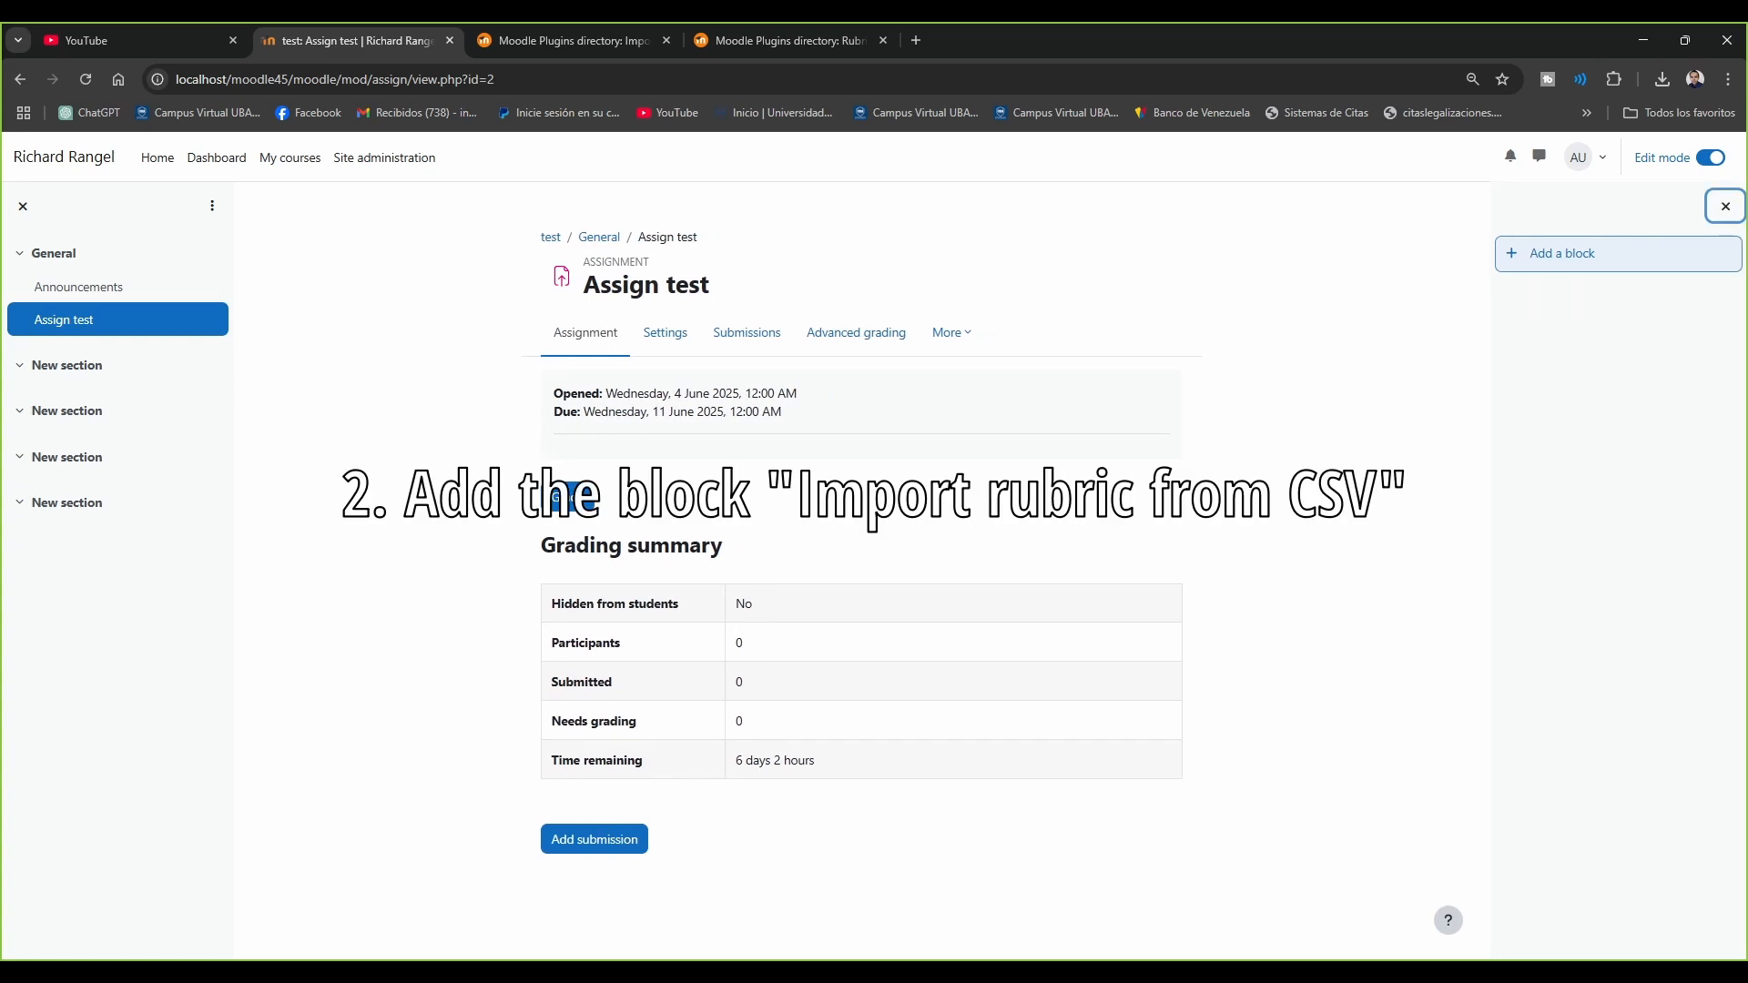
left_click(1562, 253)
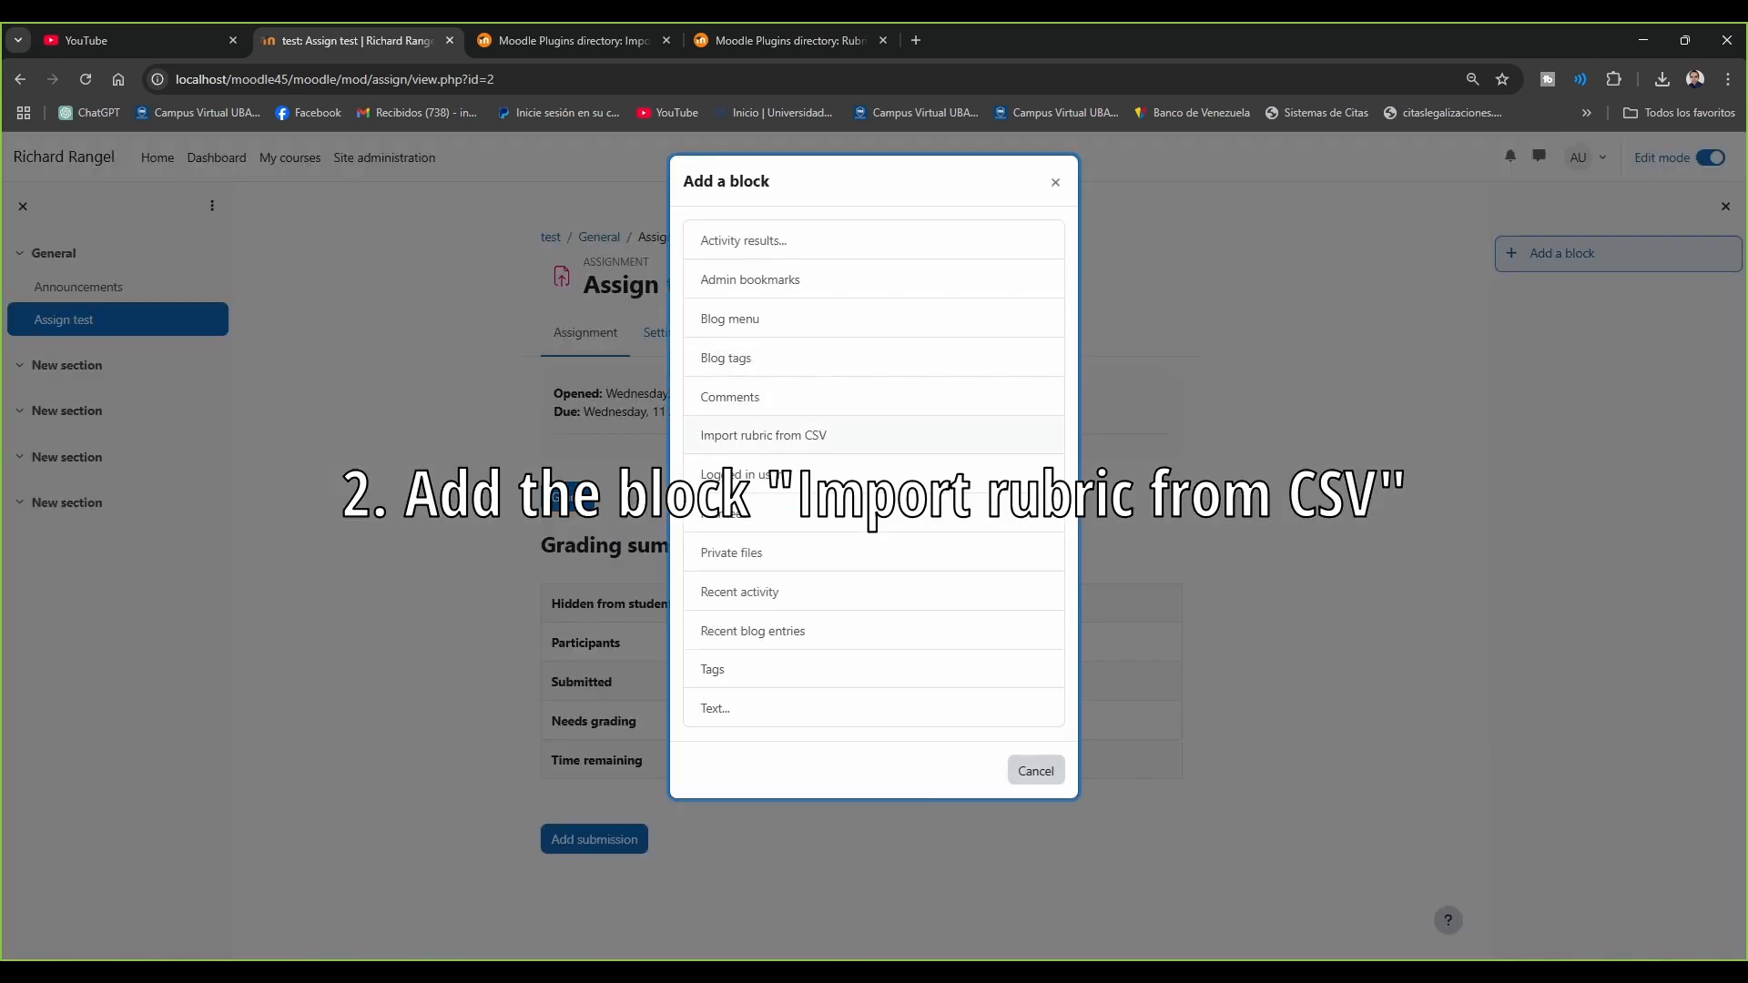
left_click(763, 435)
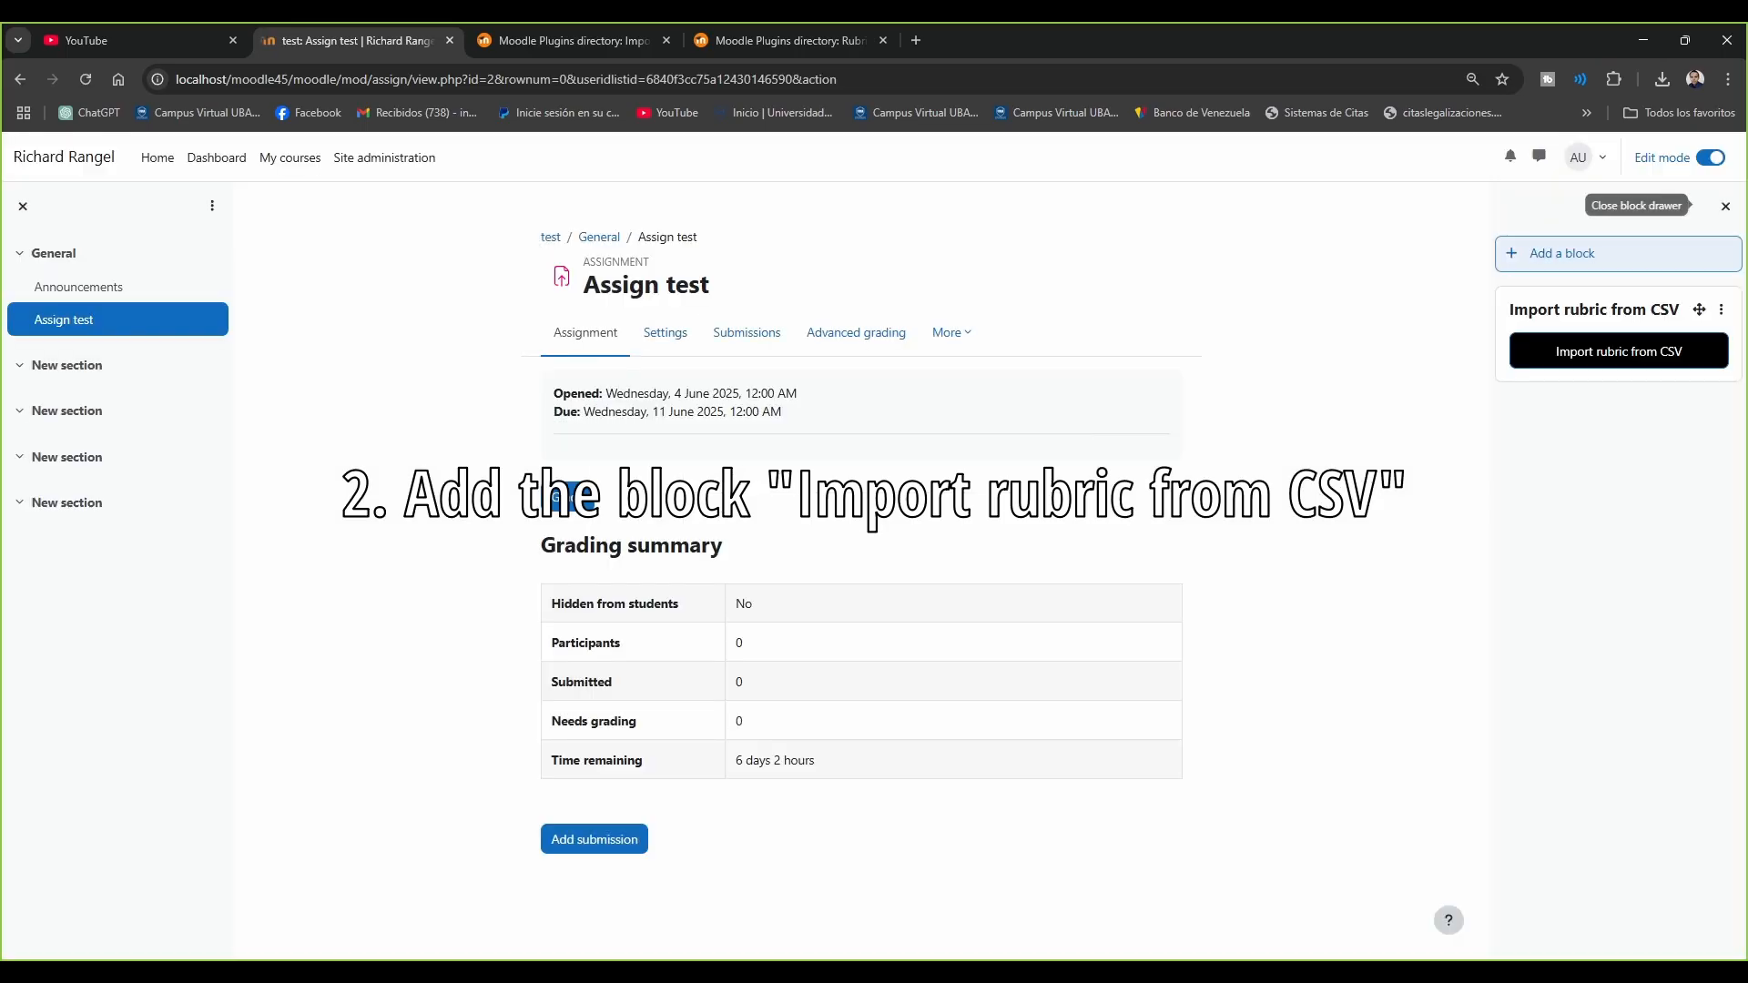
left_click(1711, 158)
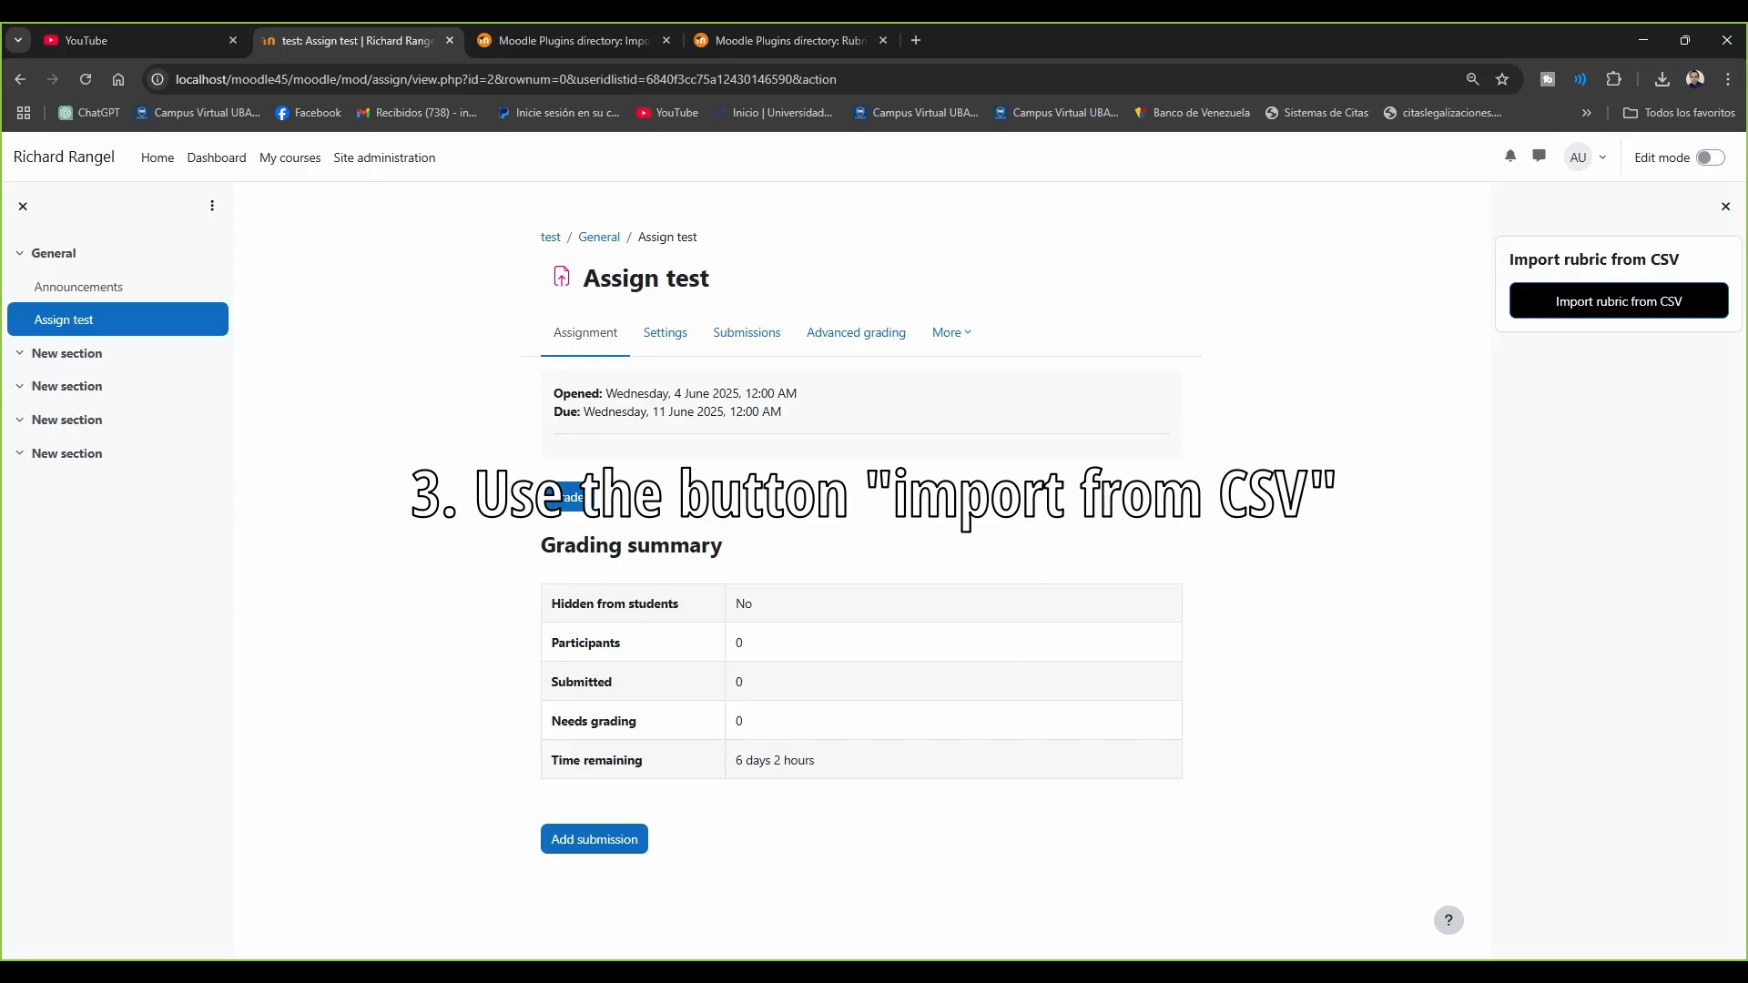
Upload the rubric CSV file through the Import rubric from CSV block and import it into the assignment
left_click(1618, 300)
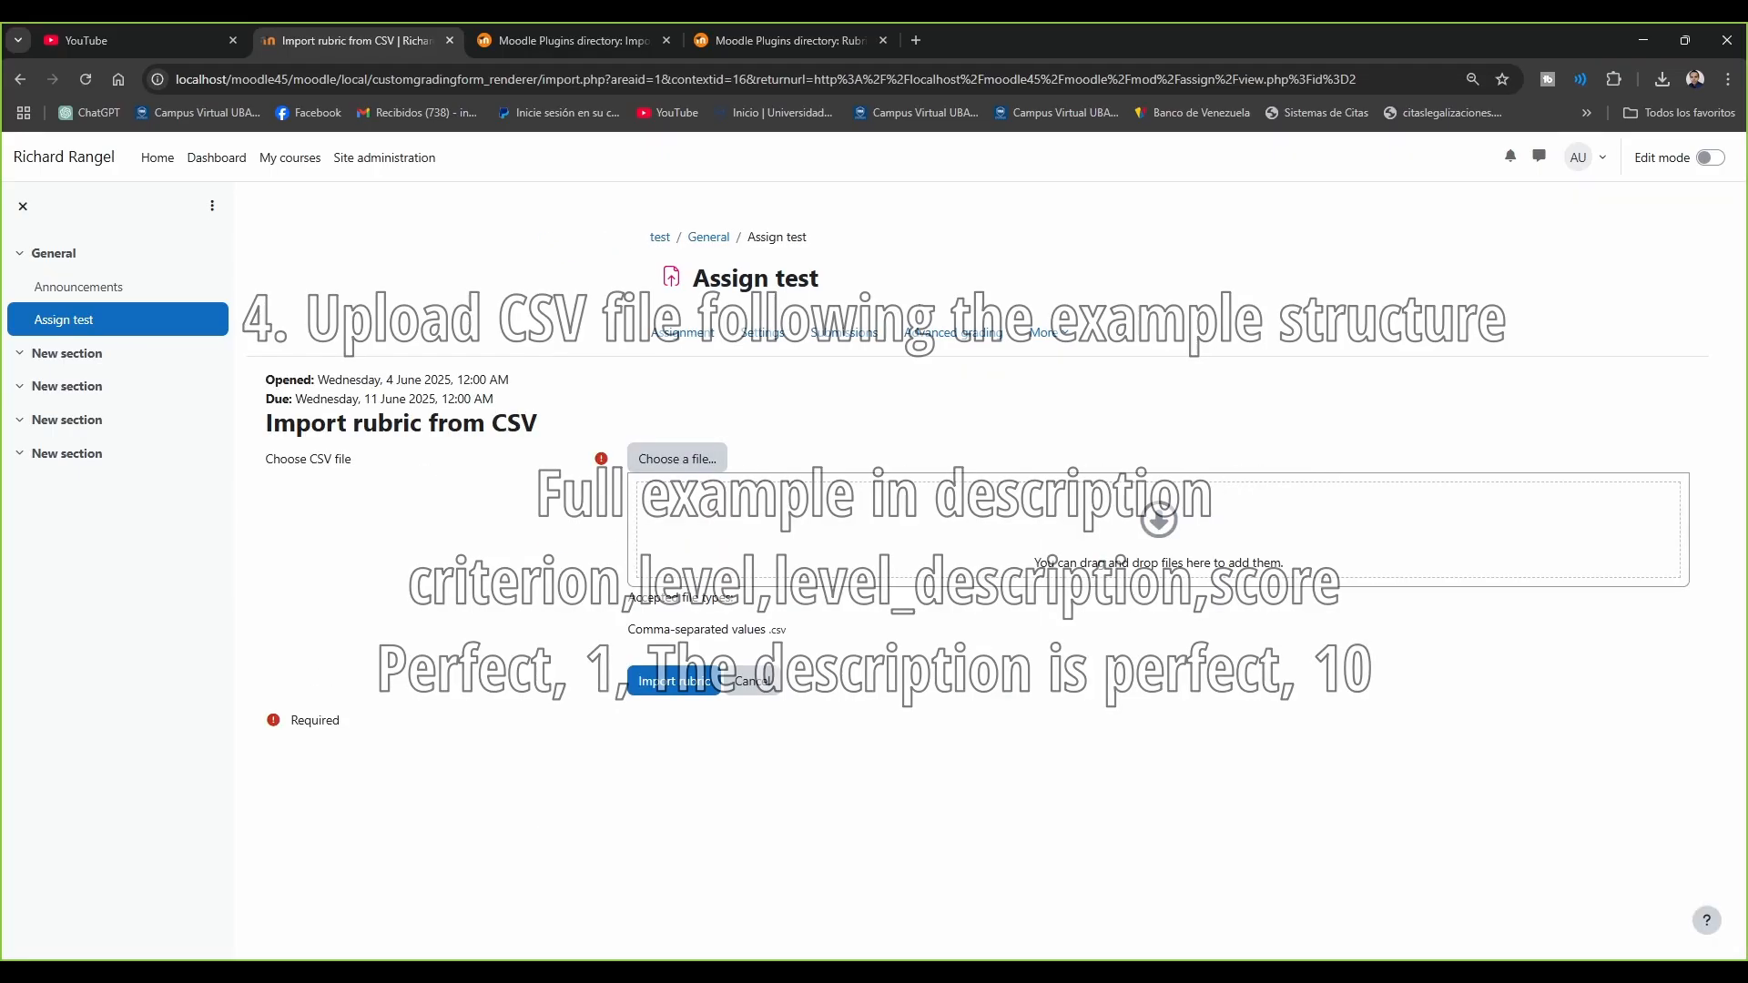
left_click(676, 458)
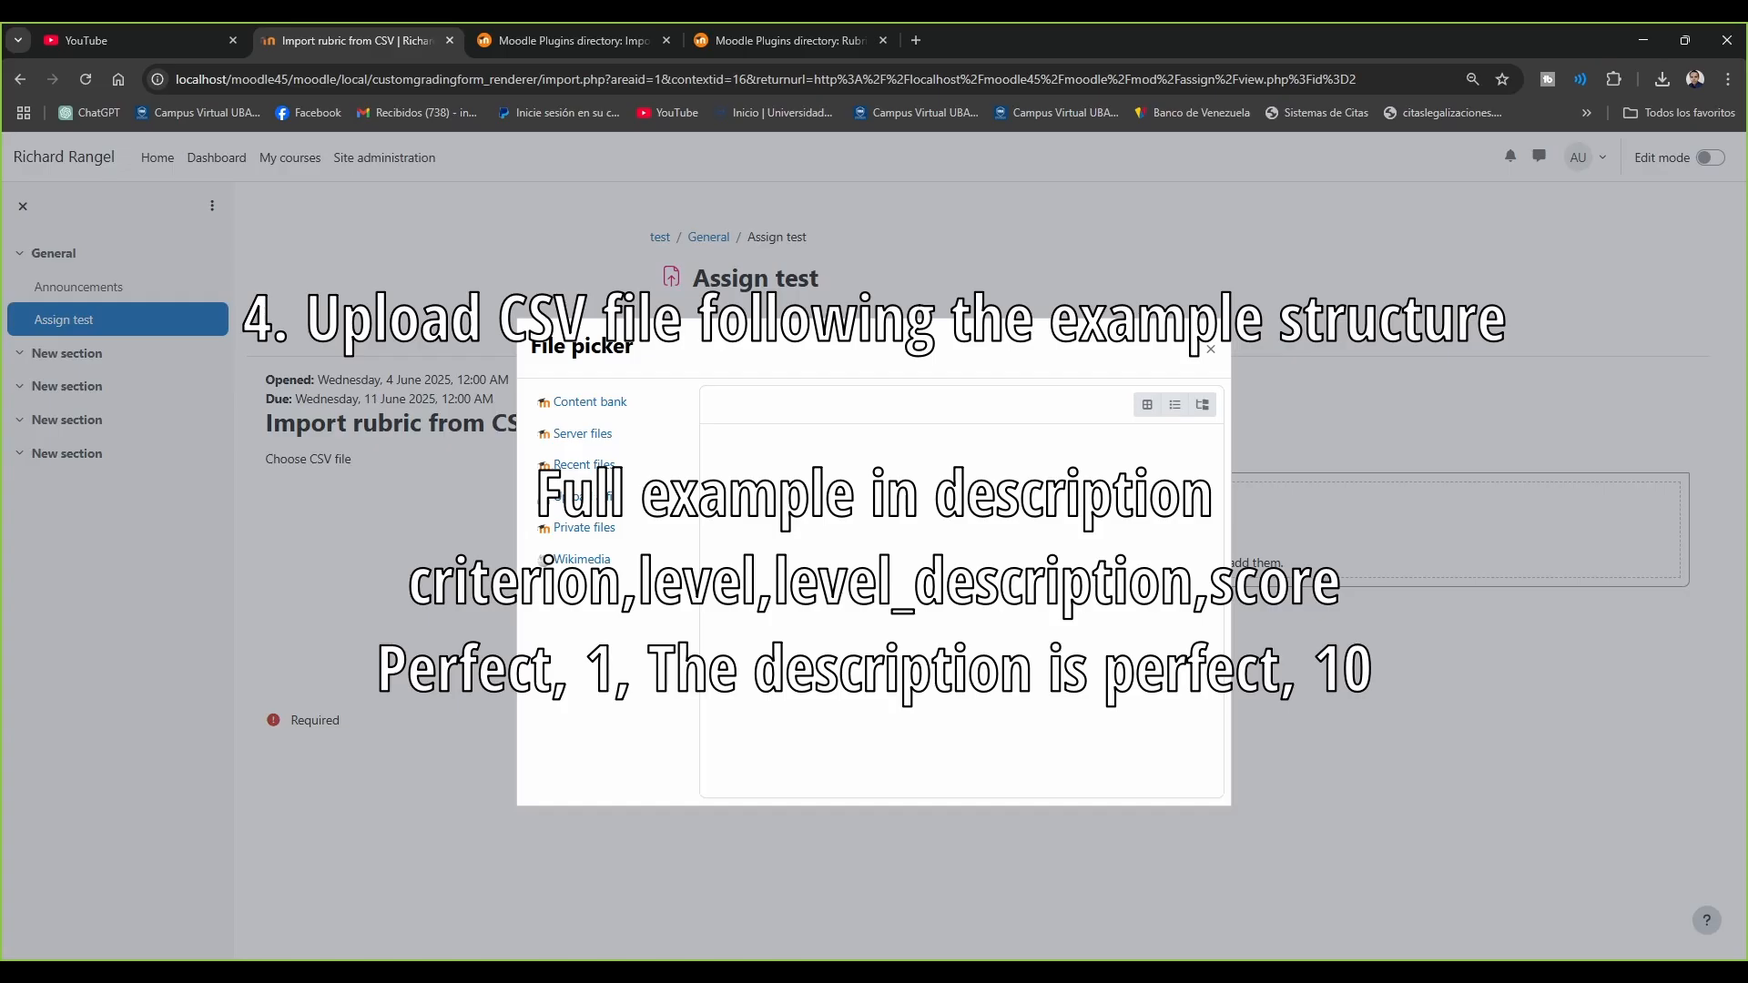
left_click(584, 496)
left_click(777, 494)
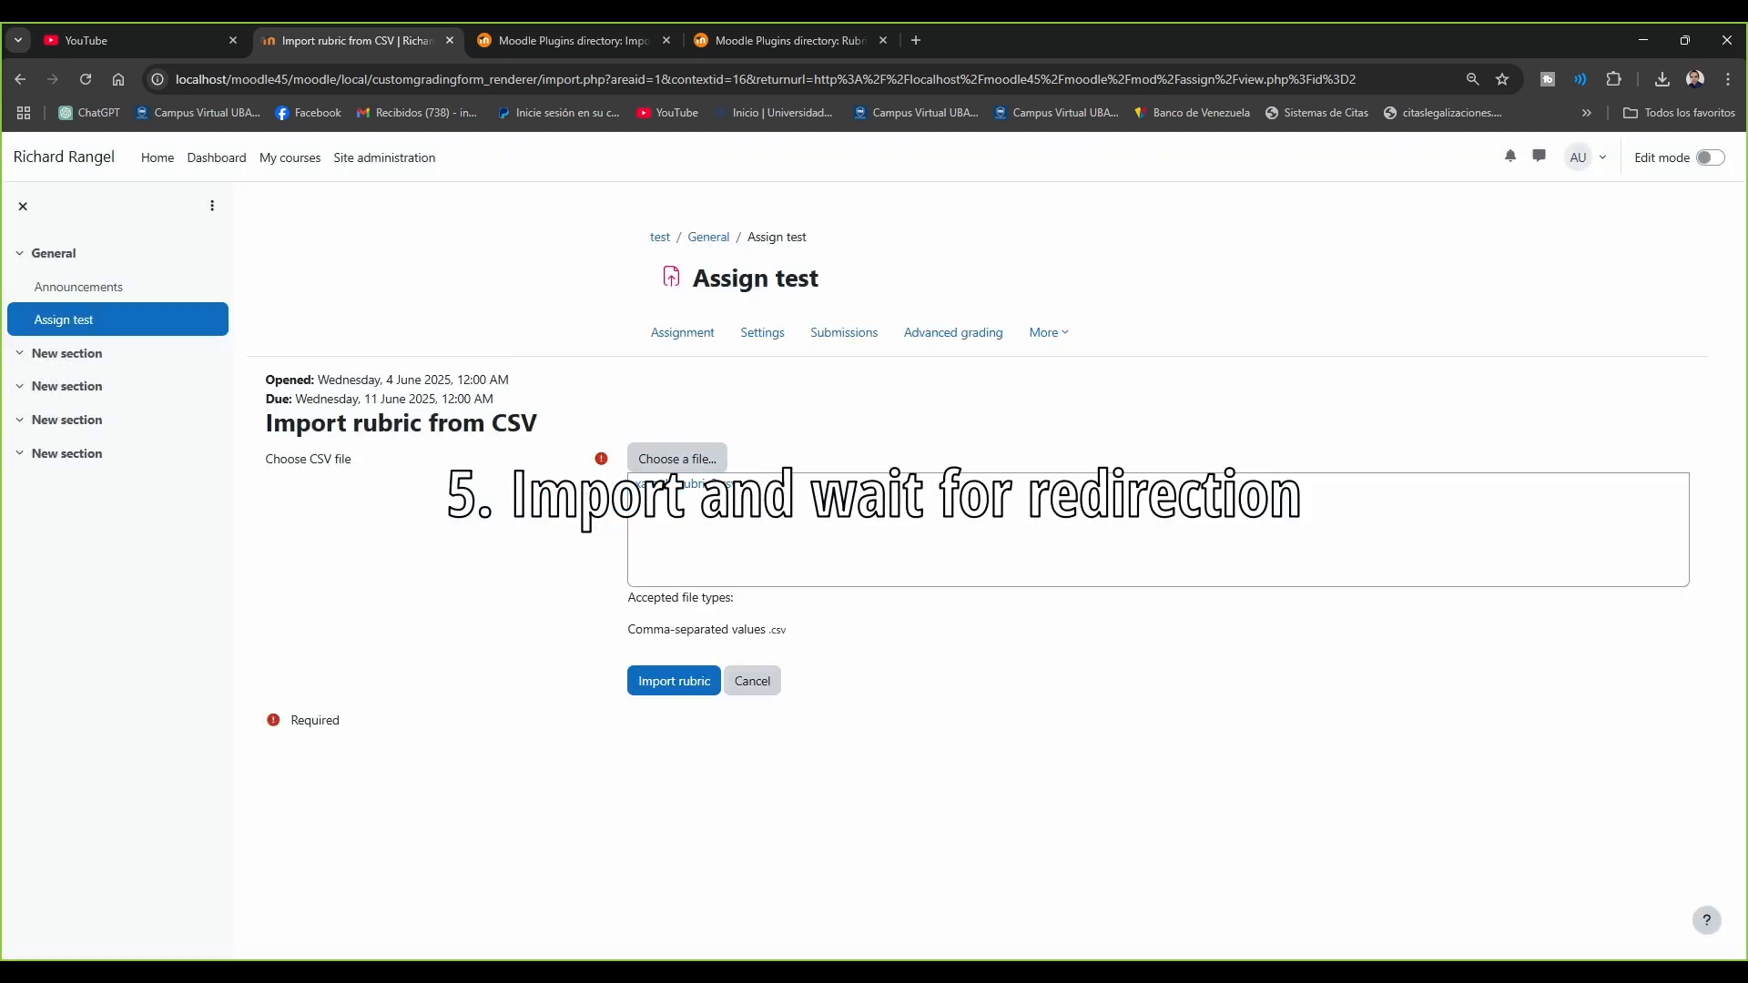
left_click(673, 681)
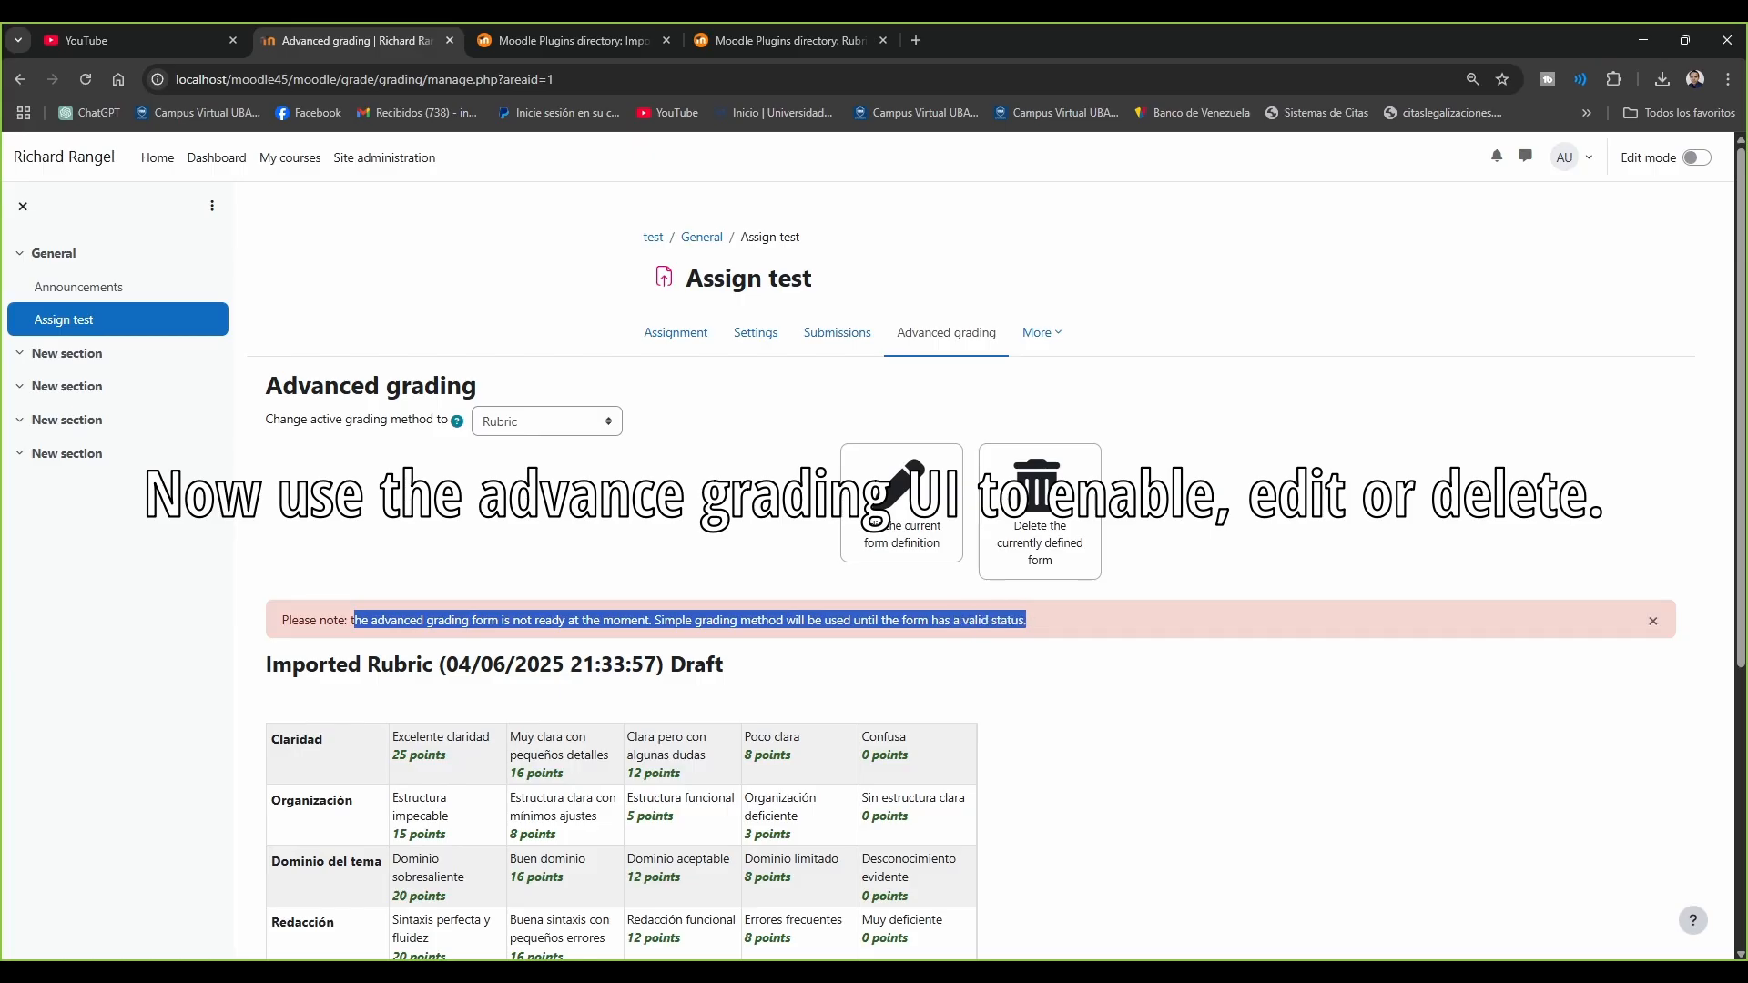
Review the imported draft rubric and open its form definition for editing, checking the name, description and criteria
scroll(1001, 564, "down", 4)
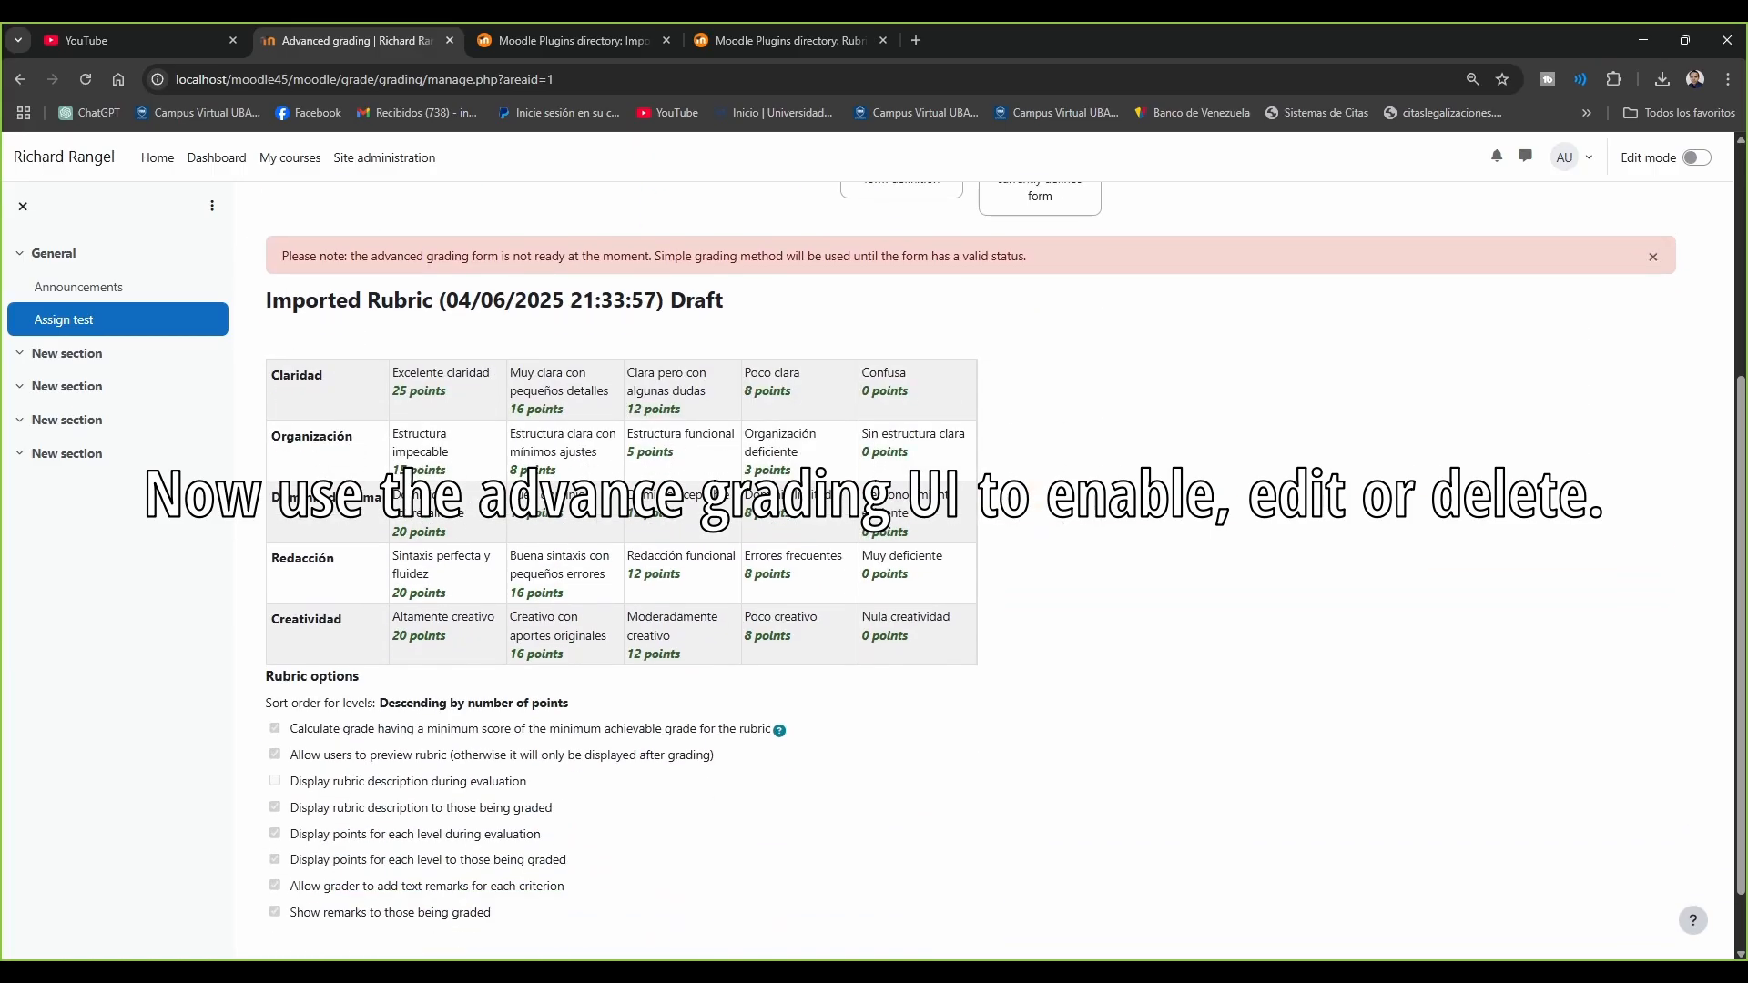
scroll(901, 456, "up", 4)
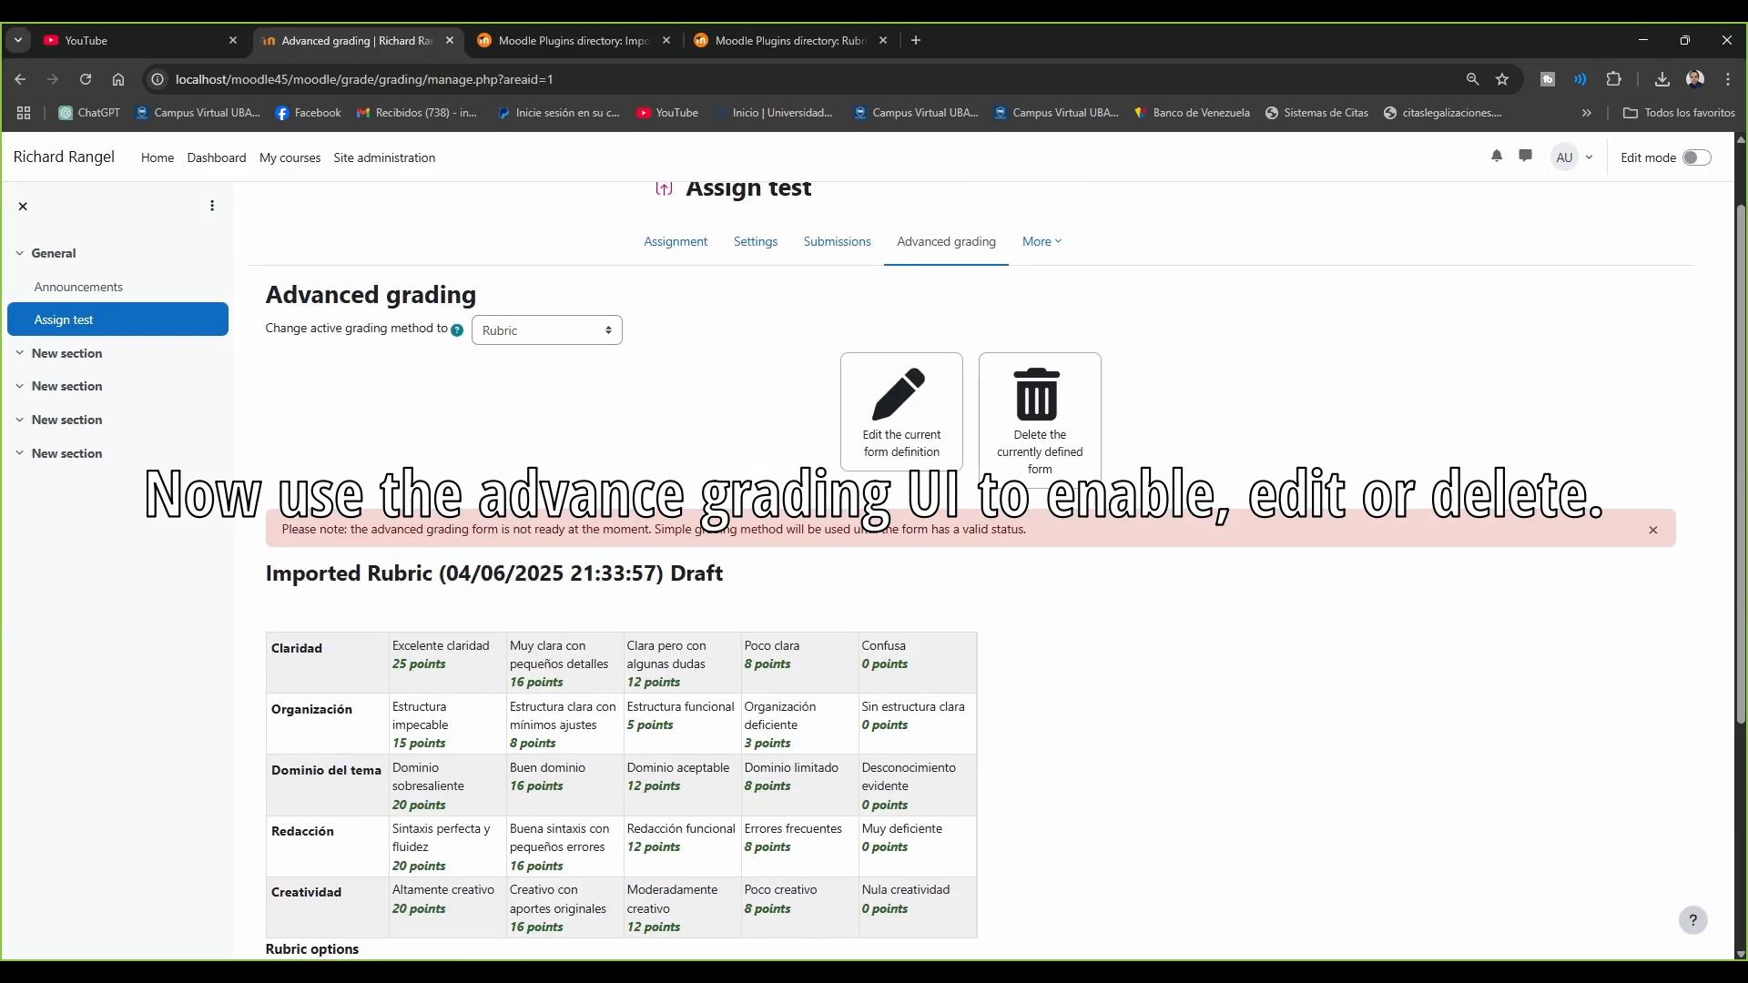
left_click(901, 409)
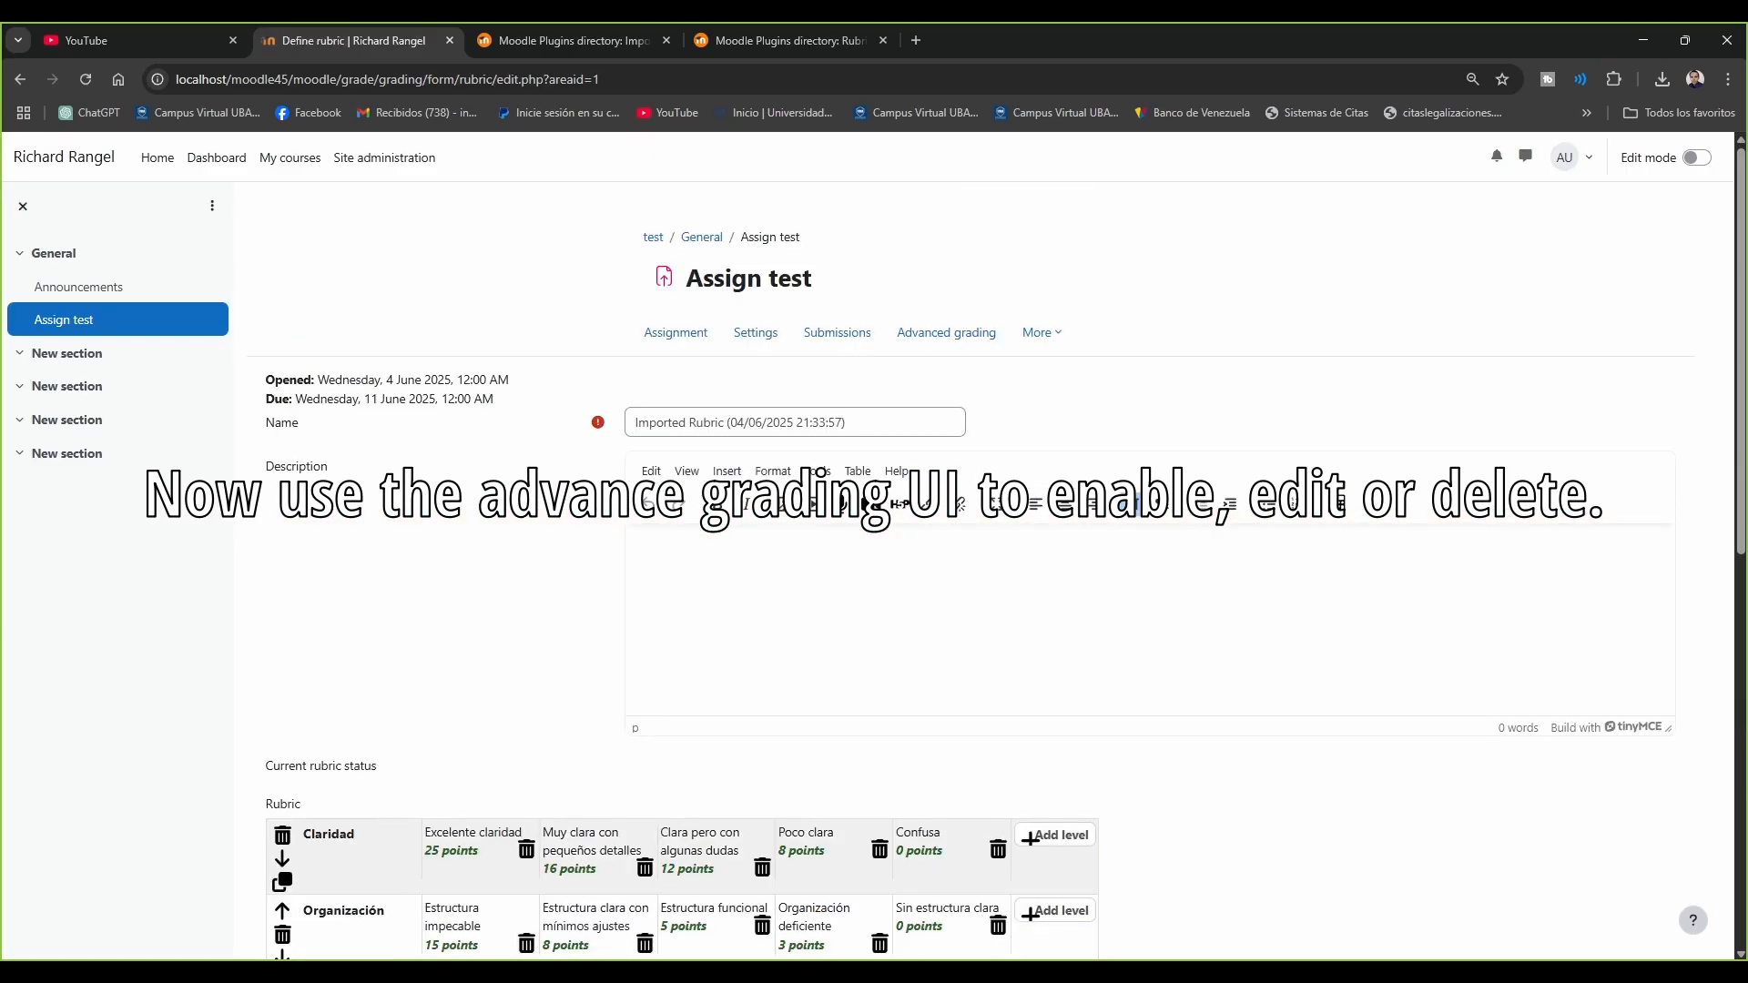
left_click_drag(855, 423, 633, 423)
left_click(792, 610)
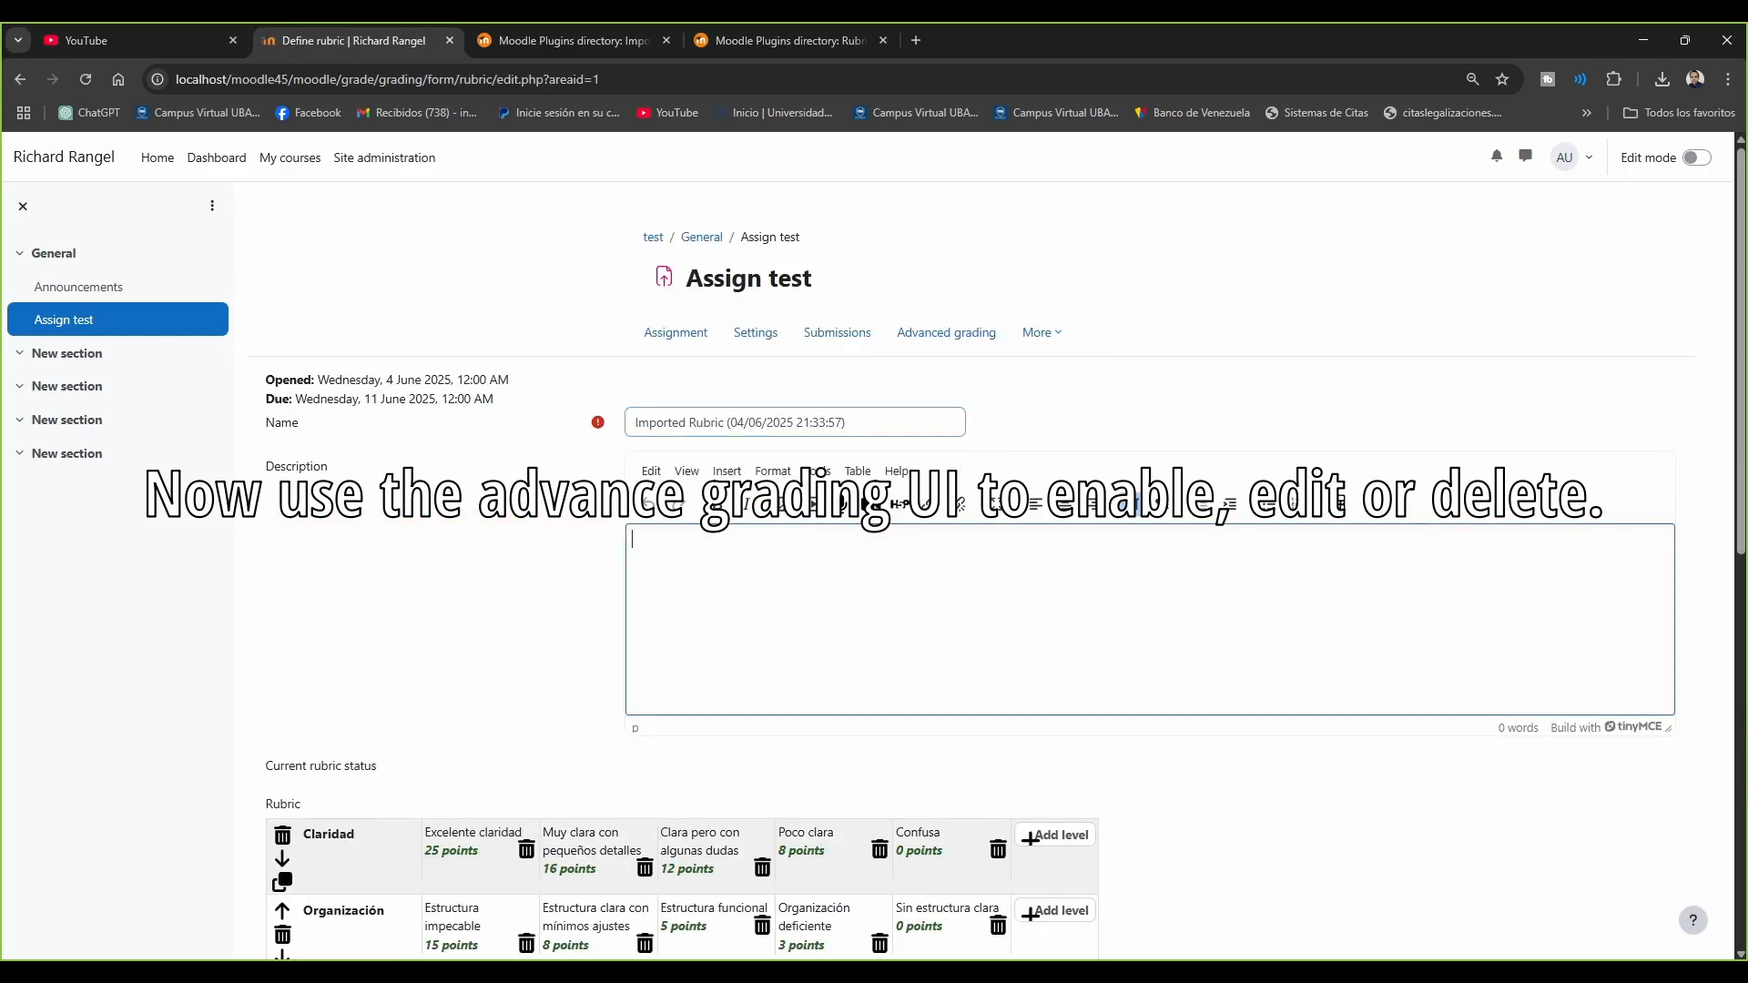
left_click(819, 422)
scroll(819, 471, "down", 8)
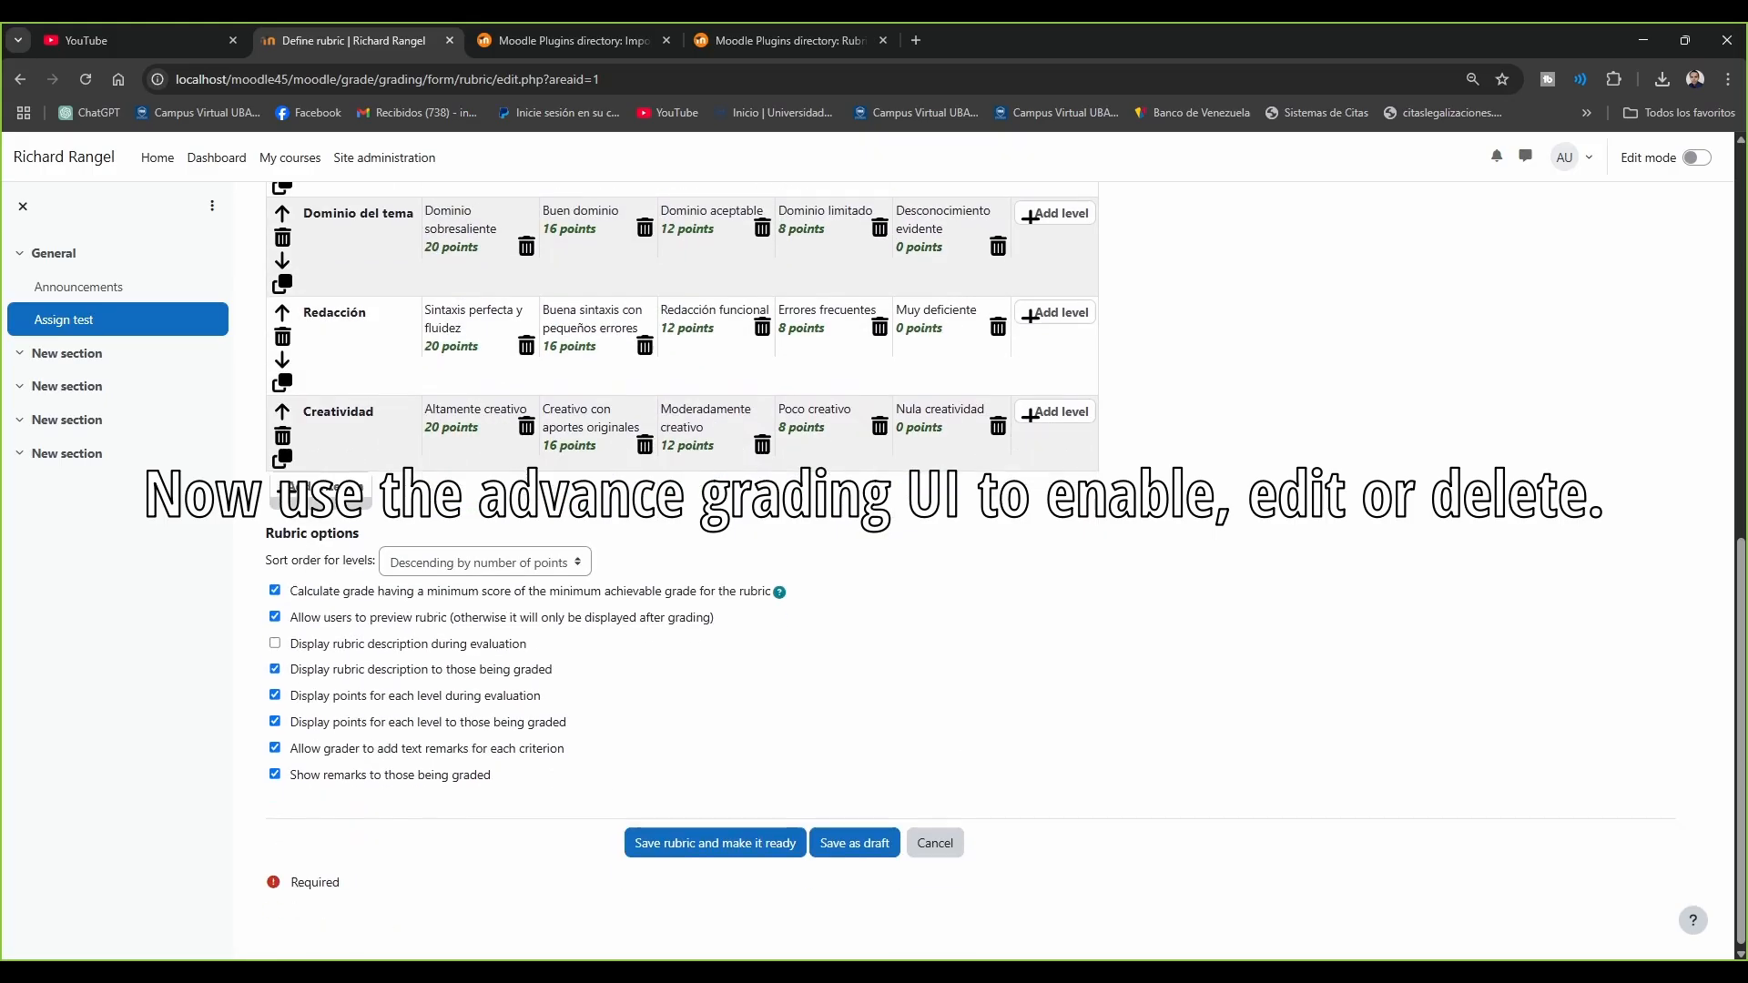
Enable "Display rubric description during evaluation", save the rubric as ready for use, and return to the Assign test page
left_click(275, 642)
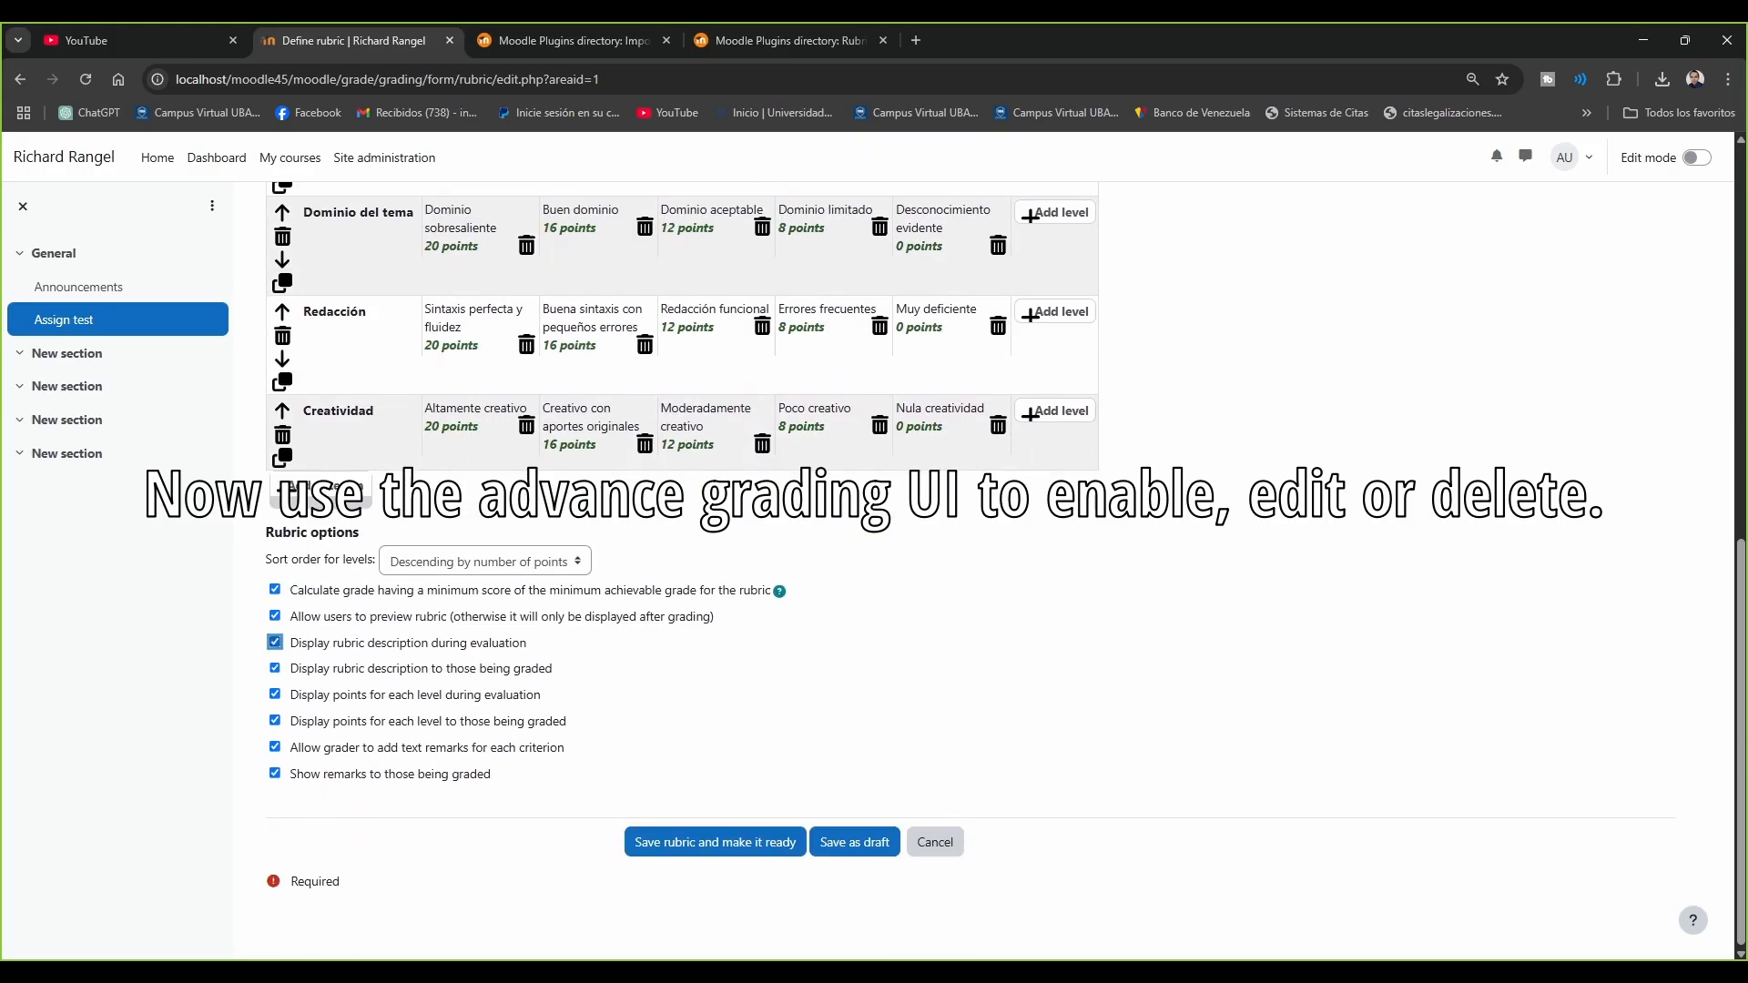
left_click(485, 560)
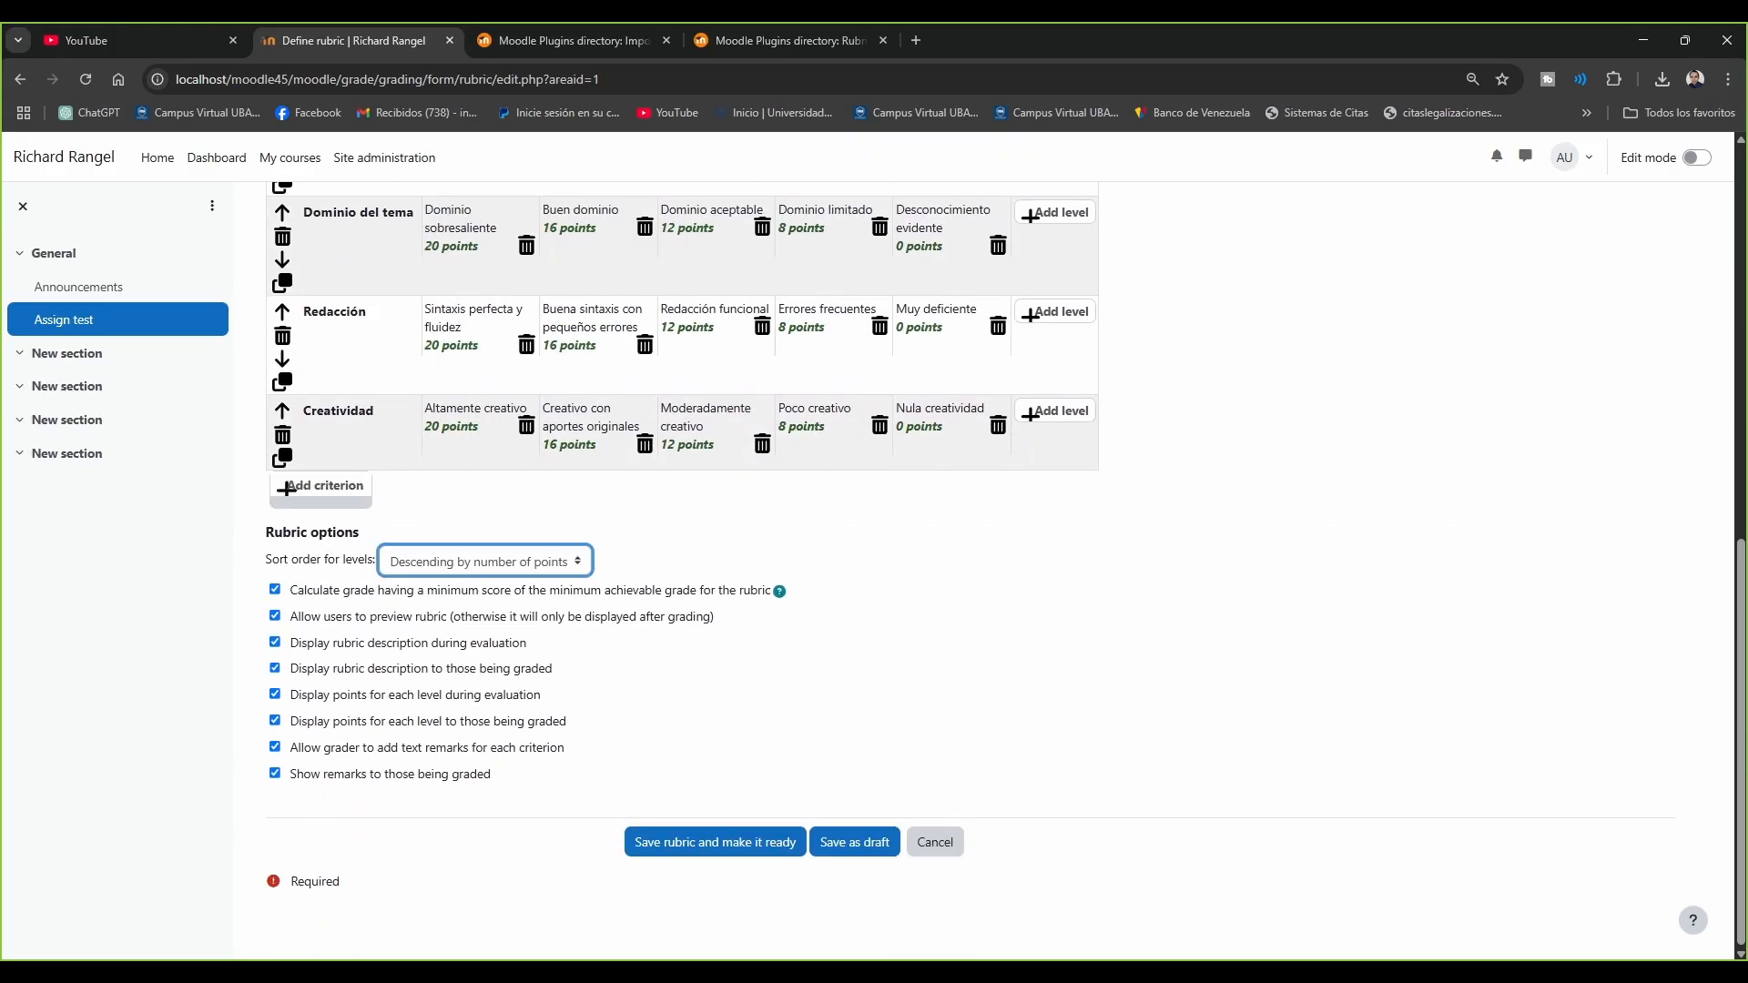
left_click(715, 842)
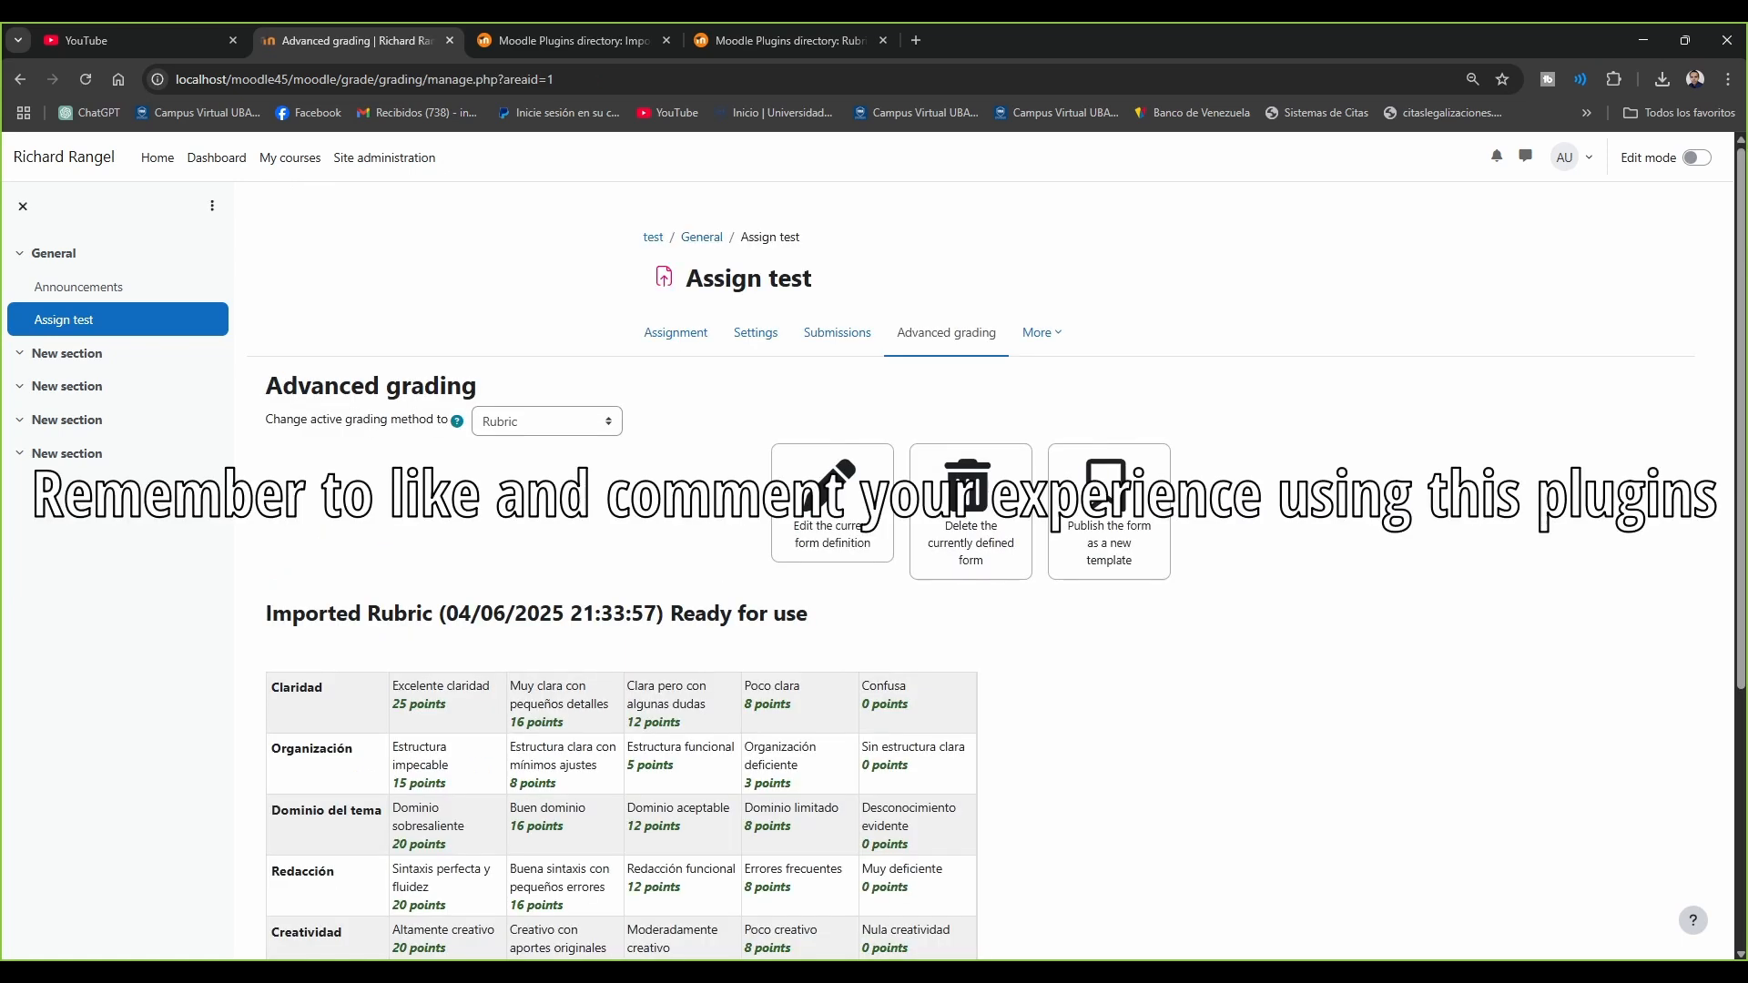
left_click(63, 320)
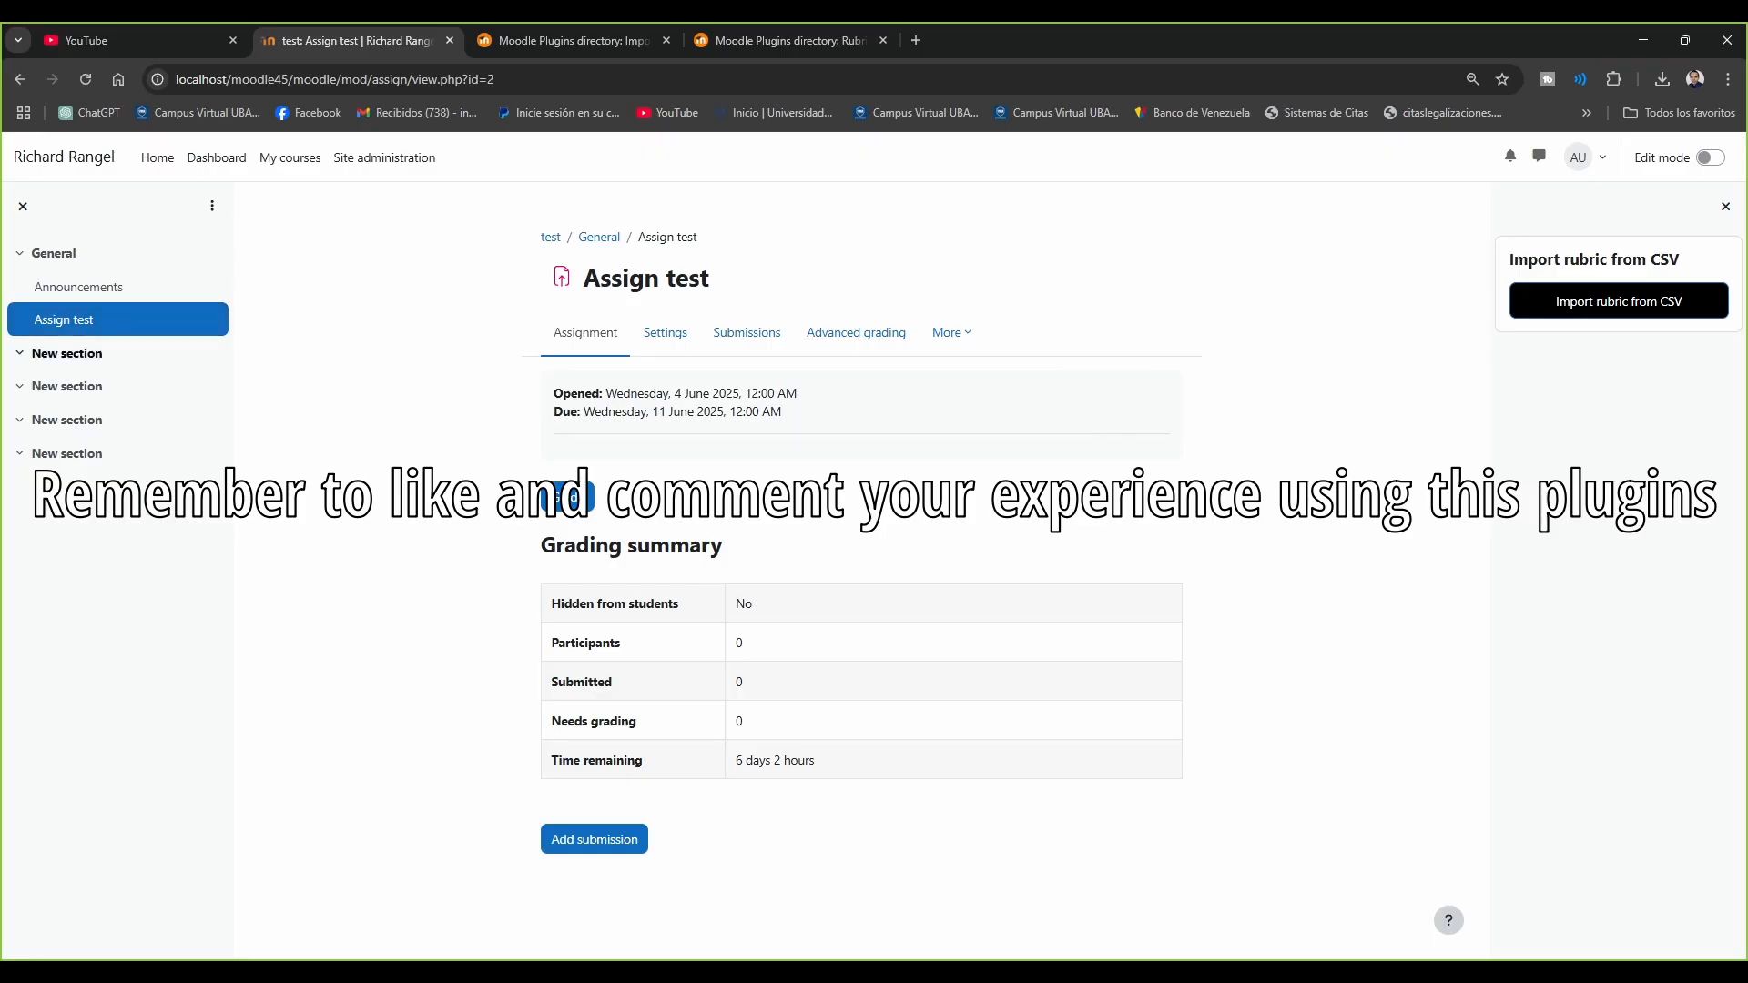